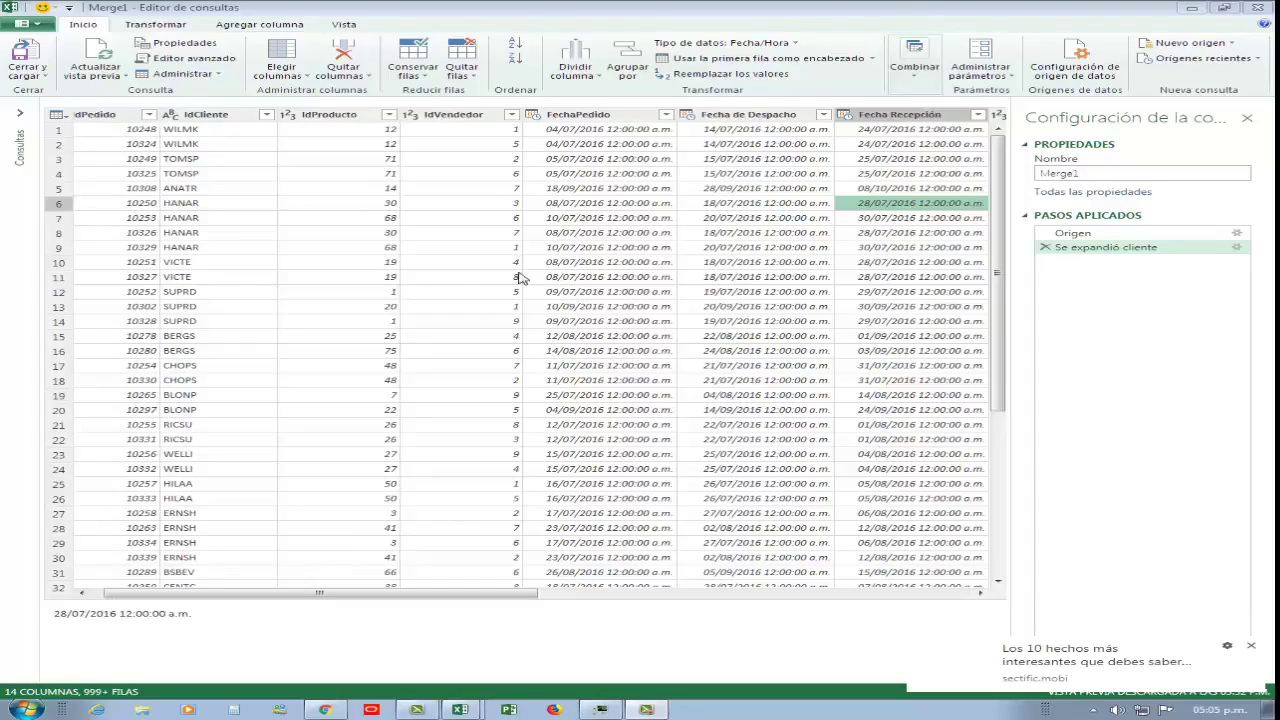
Rename the Merge1 query as consulta consolidada
drag(503, 597, 385, 602)
drag(498, 598, 974, 607)
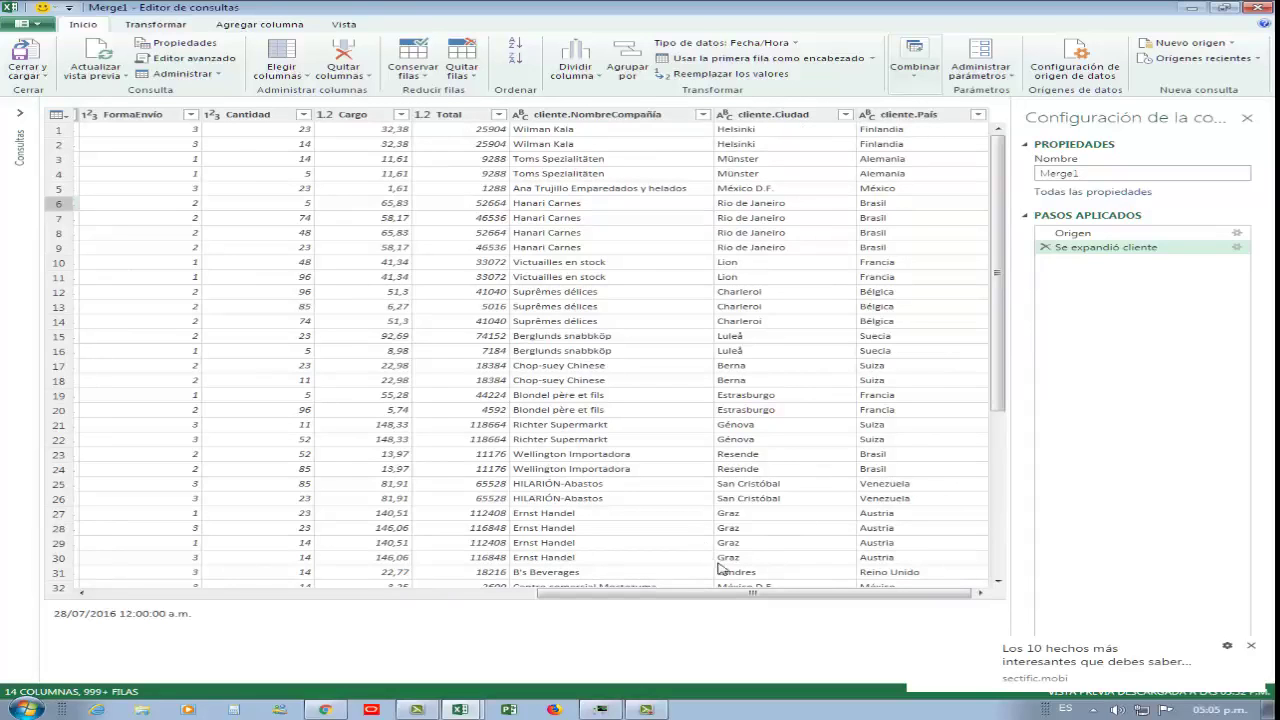
click(442, 596)
drag(442, 601, 180, 600)
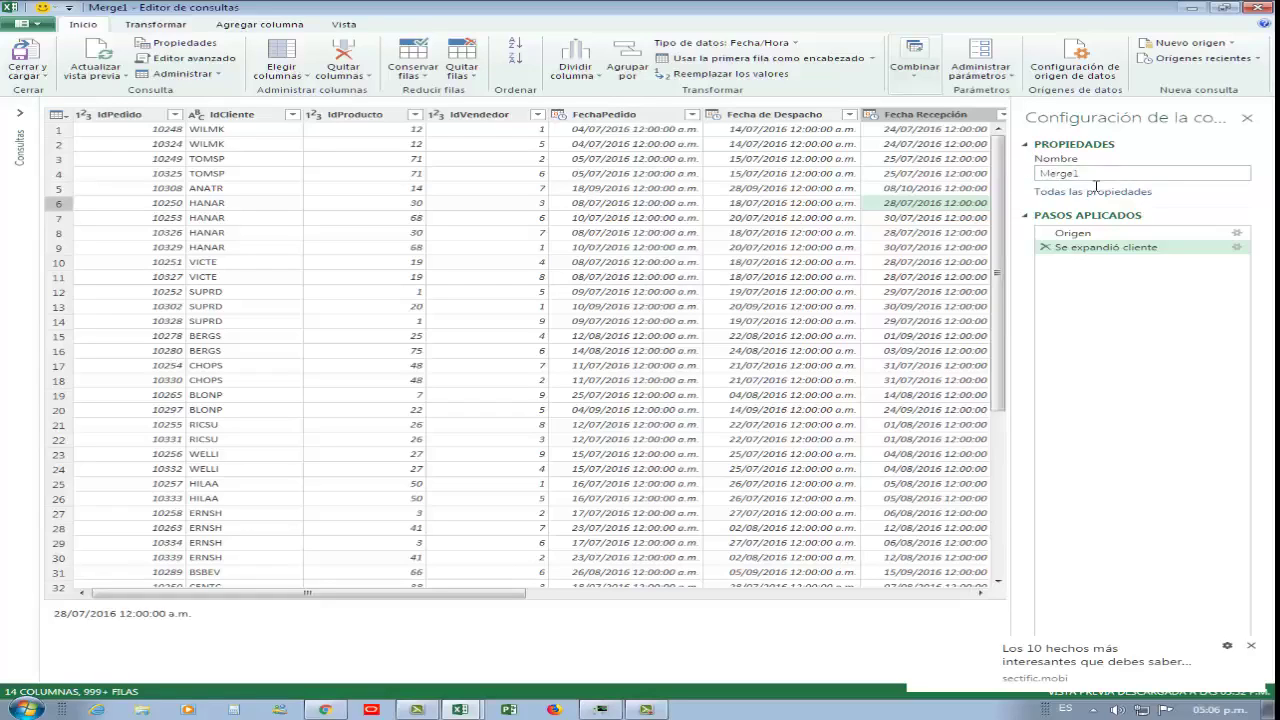
click(1093, 178)
drag(1093, 178, 1035, 173)
text(Cons)
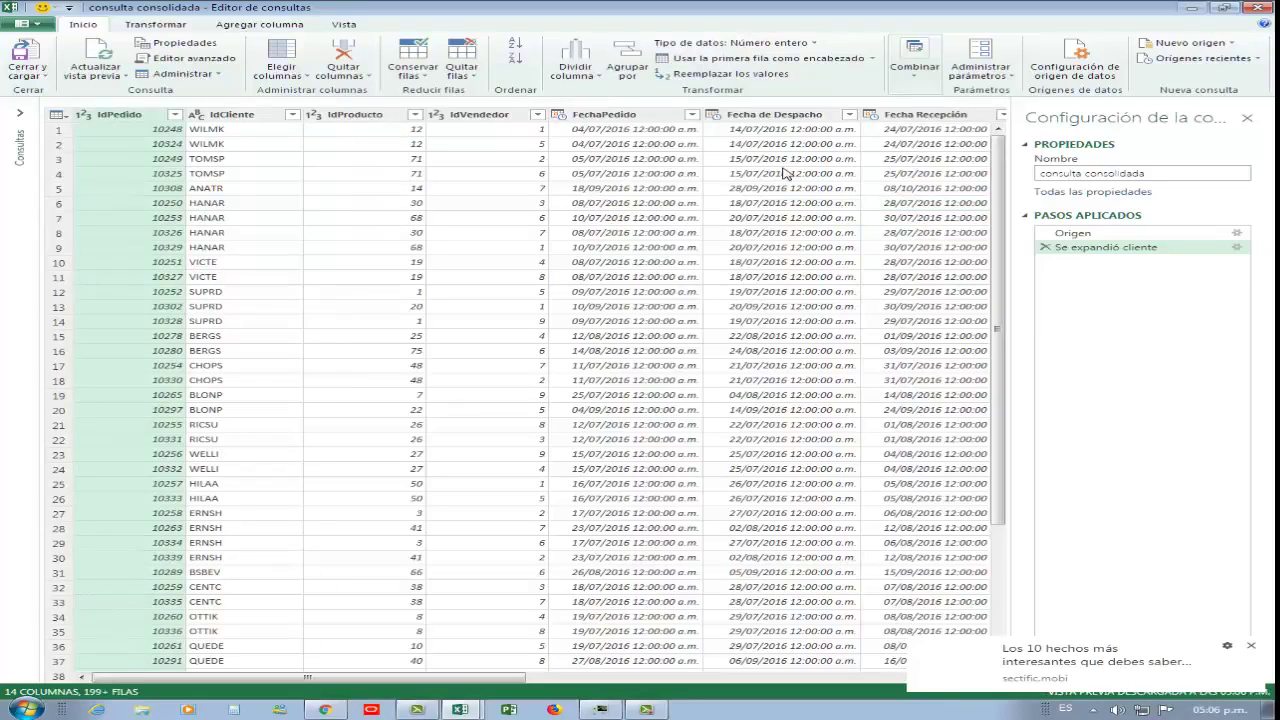
Merge the inventario table into consulta consolidada, matching both on IdProducto with a left outer join
click(914, 80)
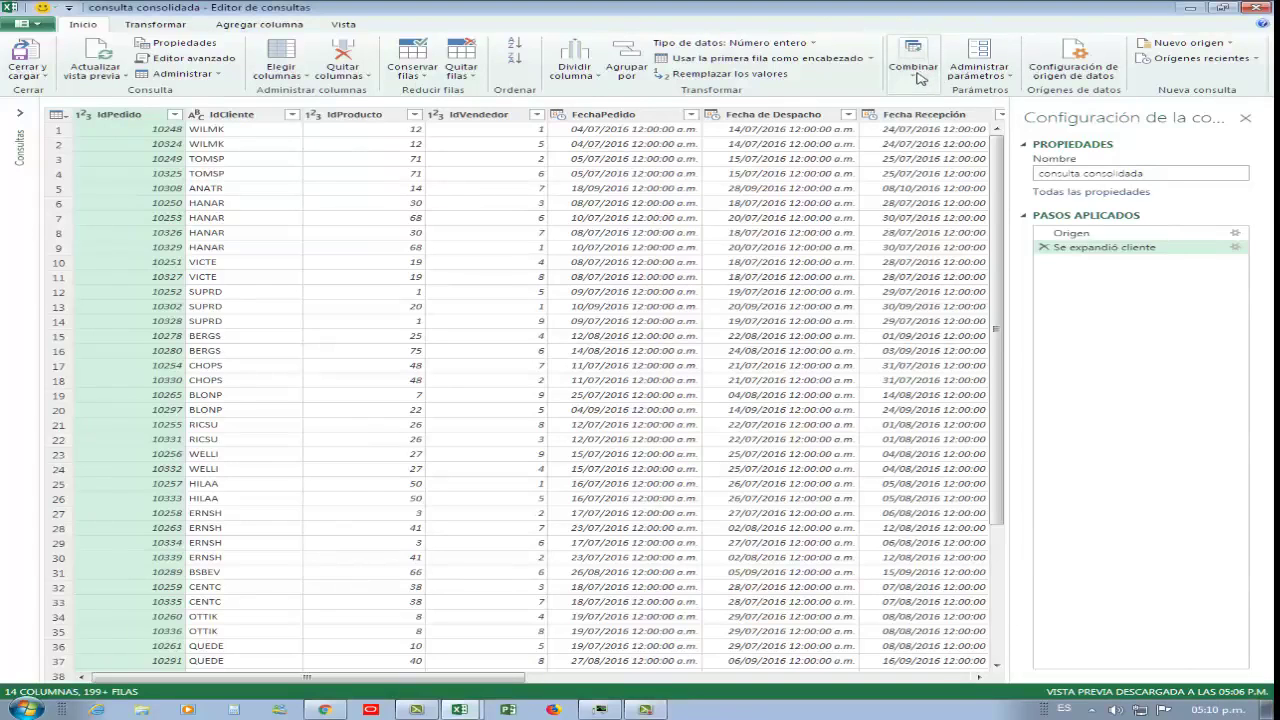
click(920, 80)
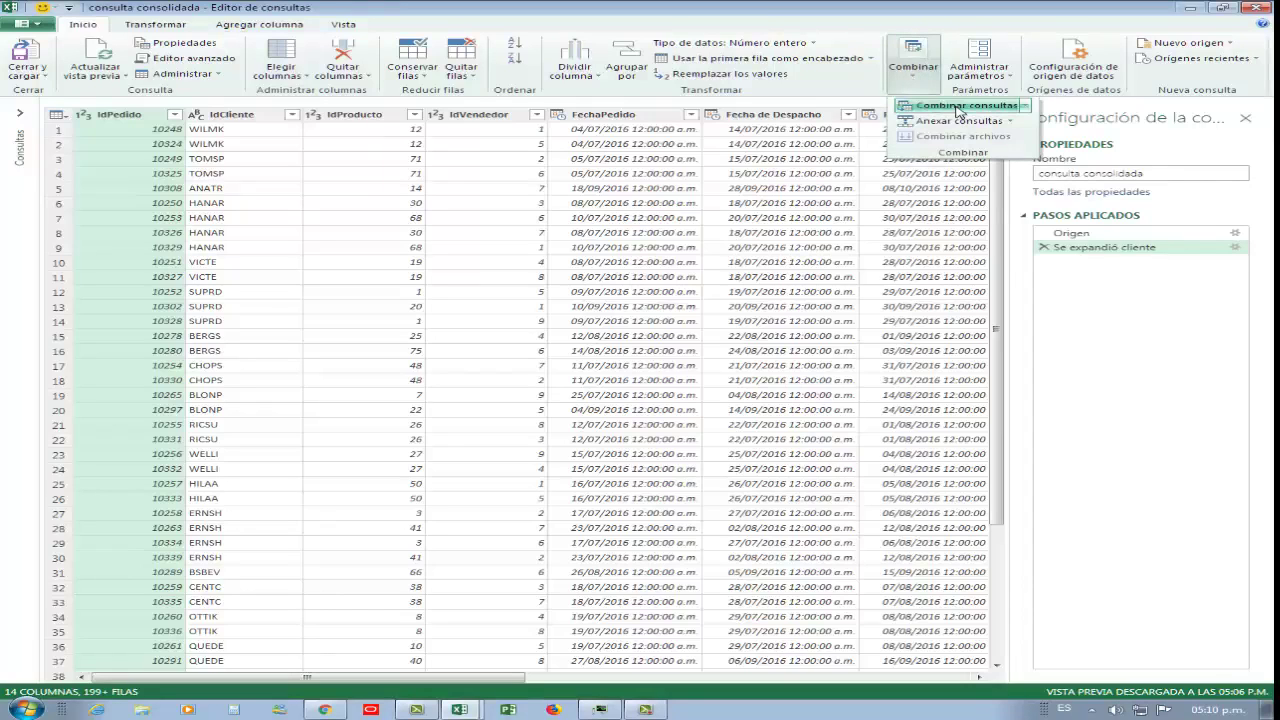
click(1025, 106)
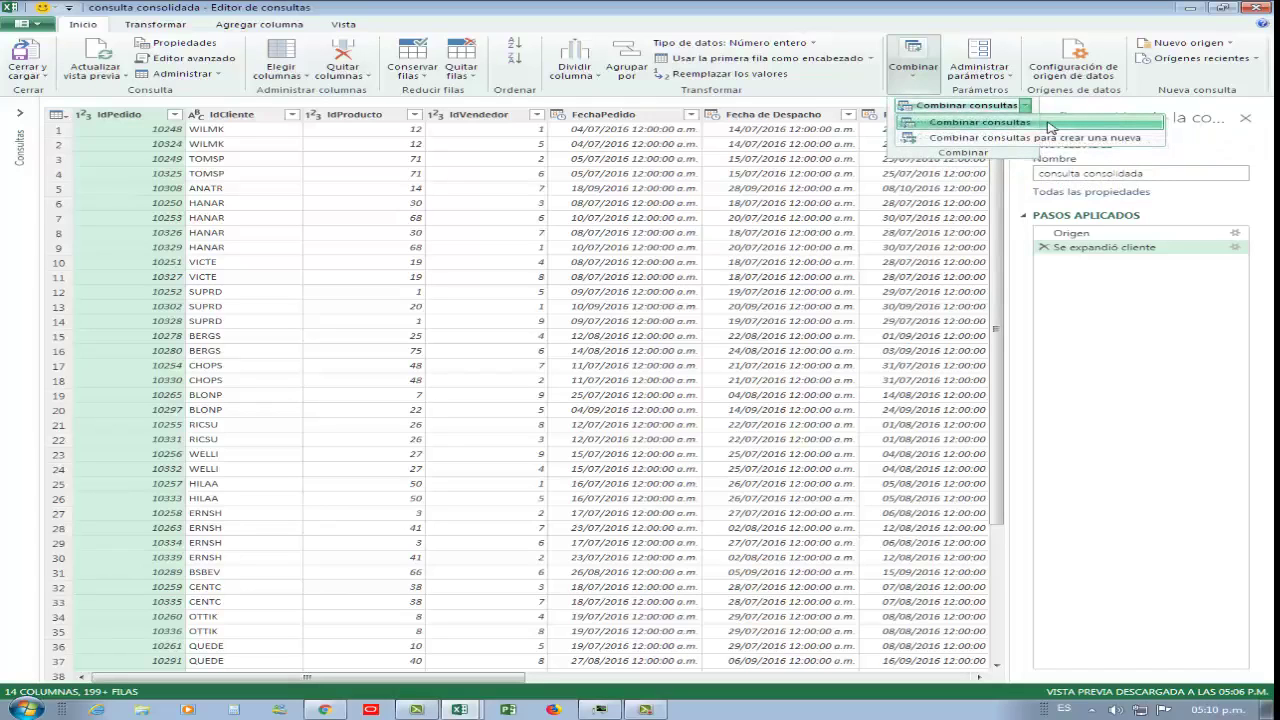
click(1050, 127)
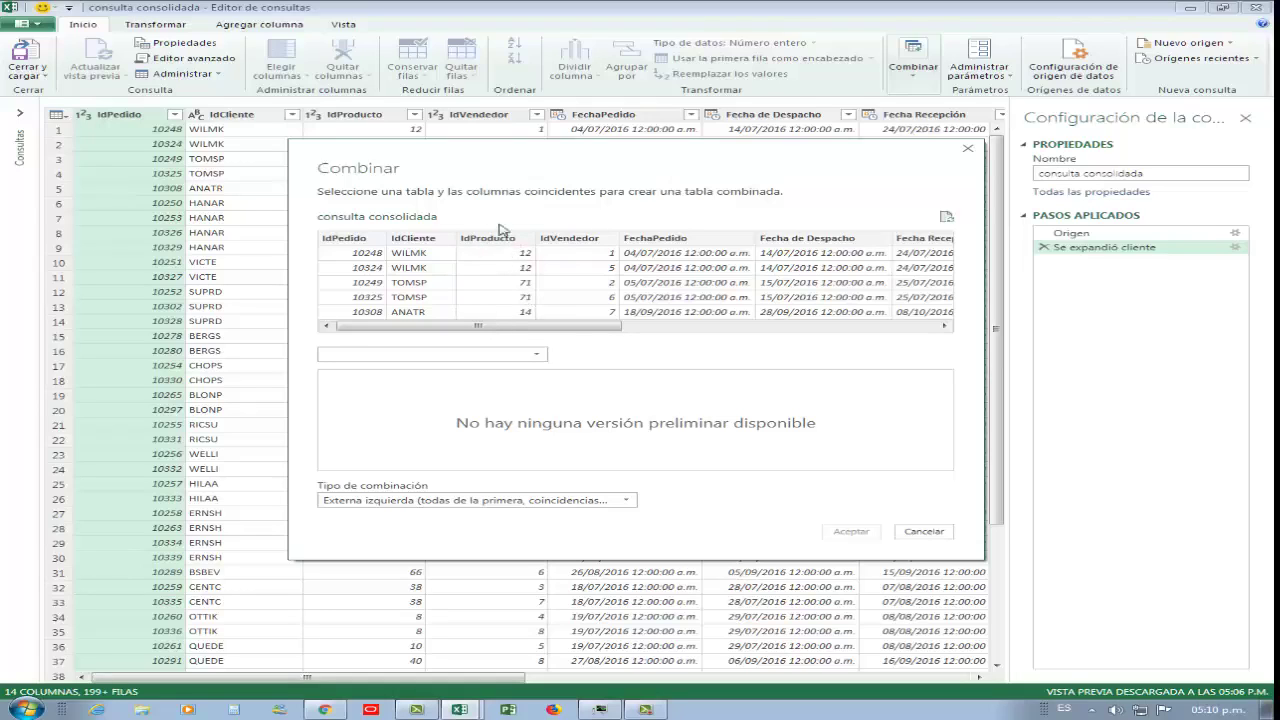
click(536, 357)
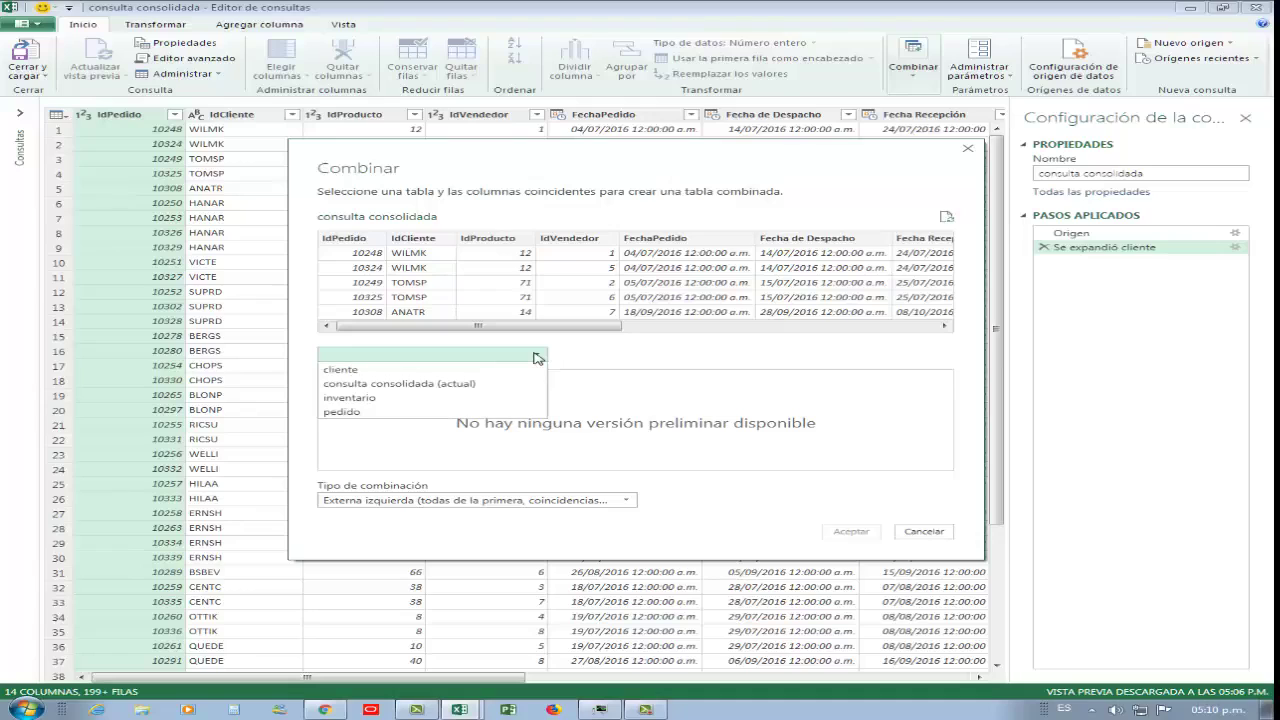
click(361, 401)
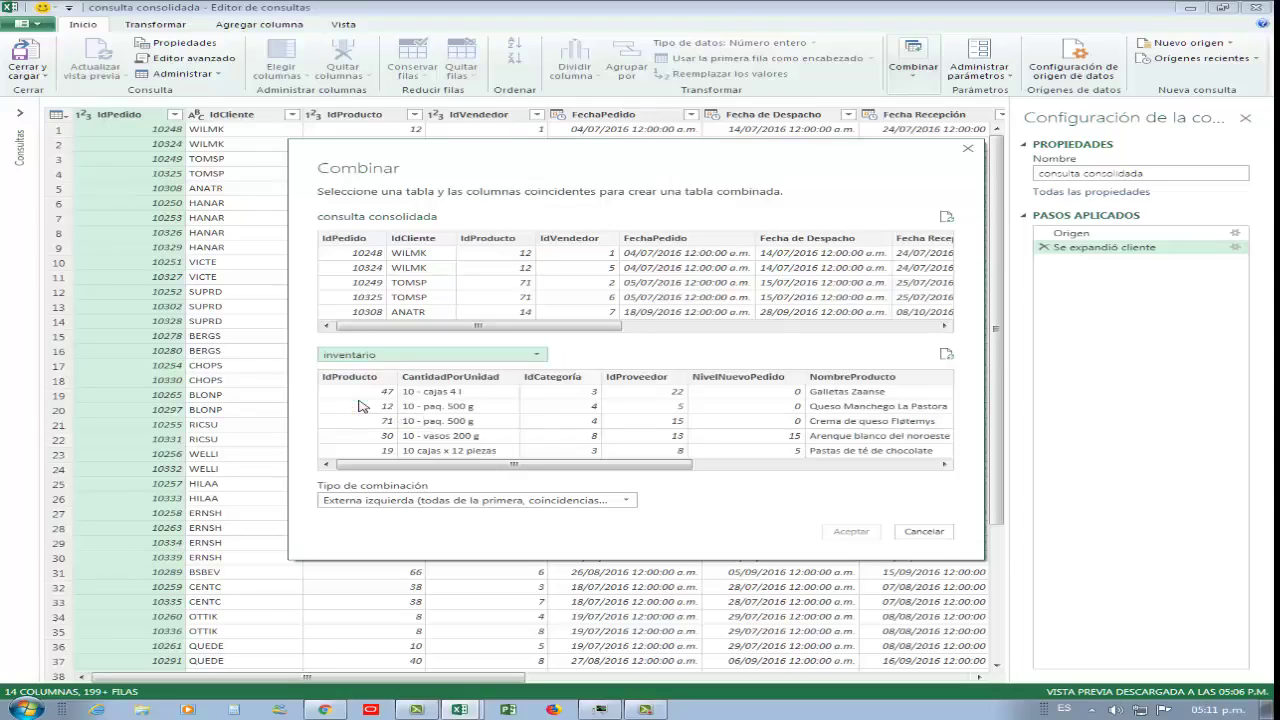
click(505, 239)
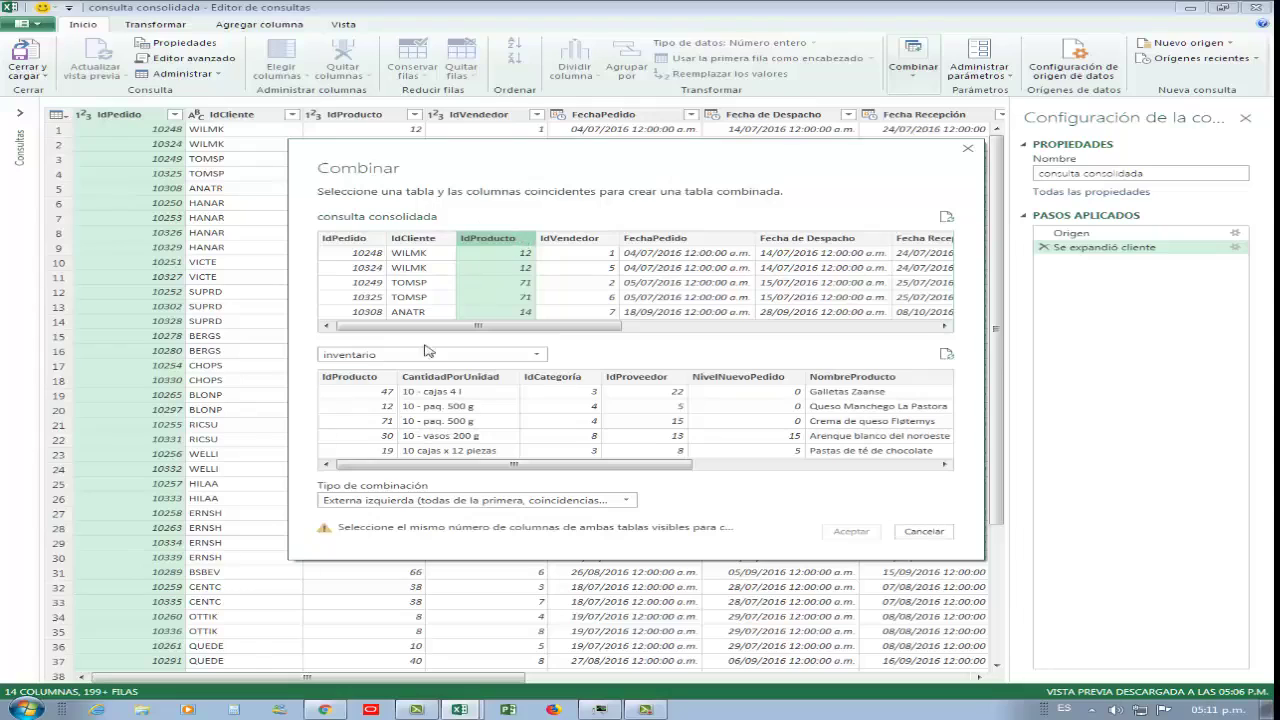
click(365, 380)
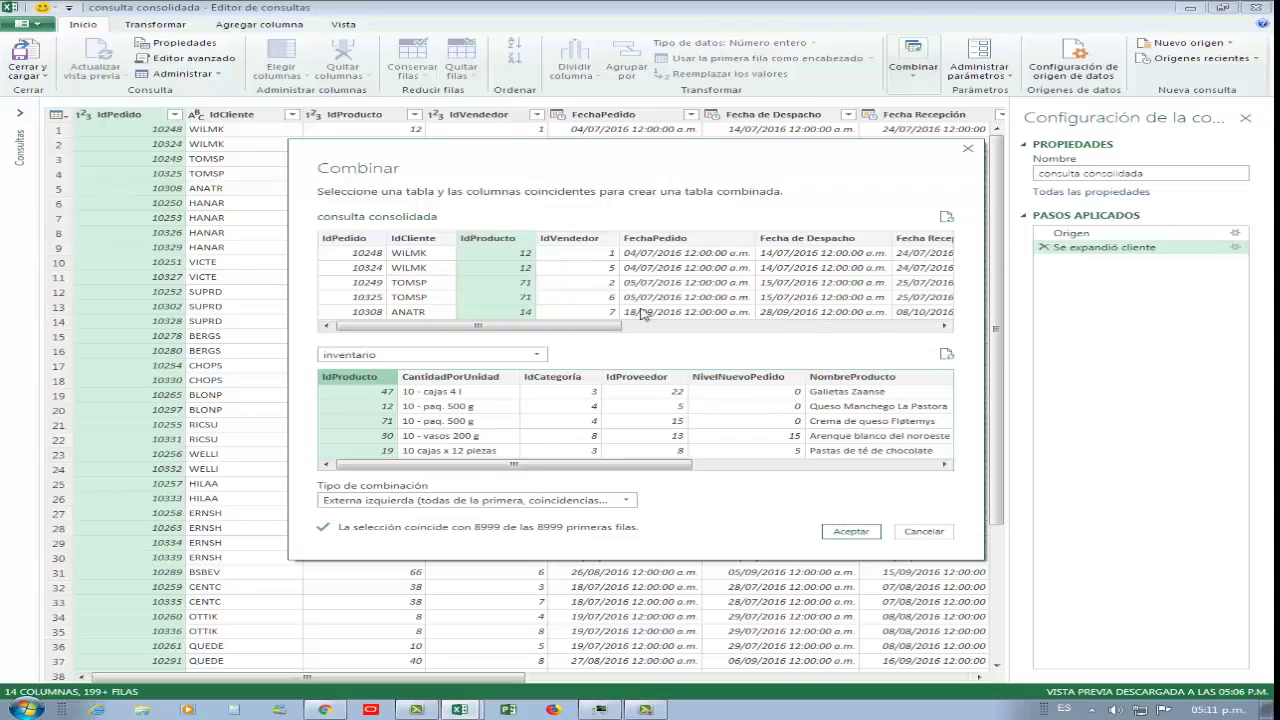
click(847, 532)
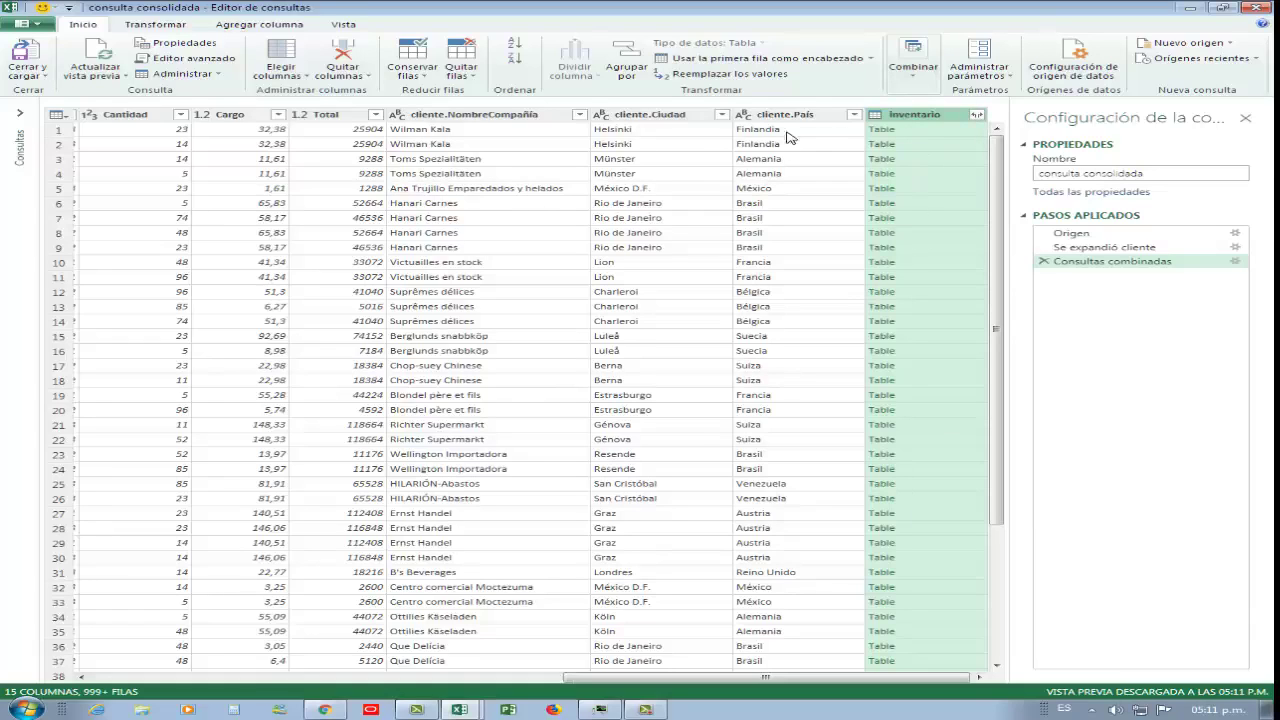
Expand the inventario column to only CantidadPorUnidad, NombreProducto, PrecioUnidad and UnidadesEnExistencia, keeping the original column name as prefix
click(977, 117)
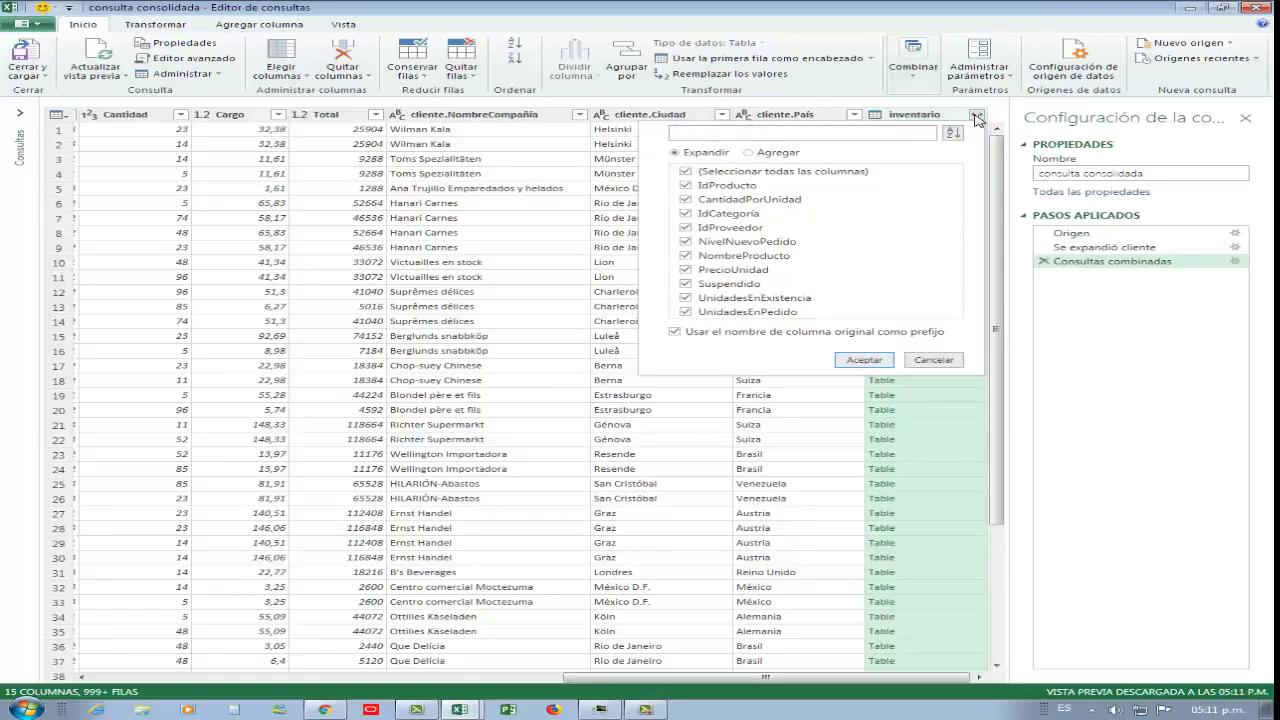
click(686, 172)
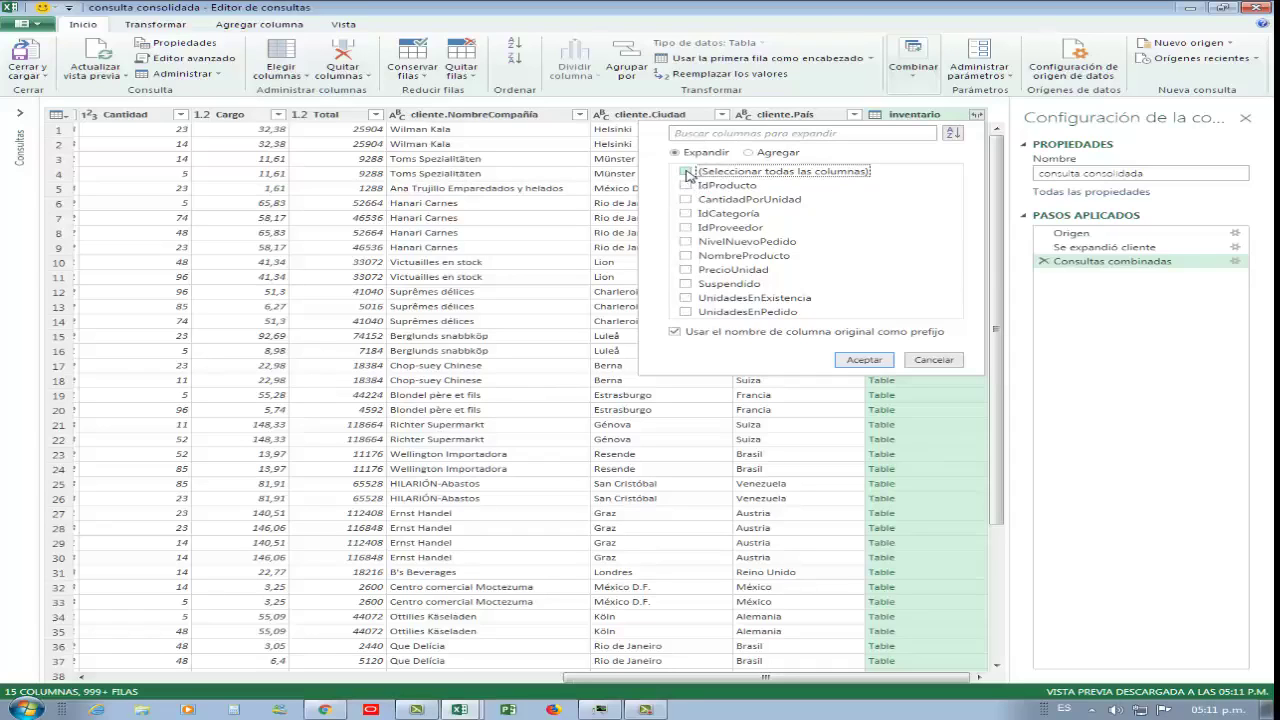
click(686, 256)
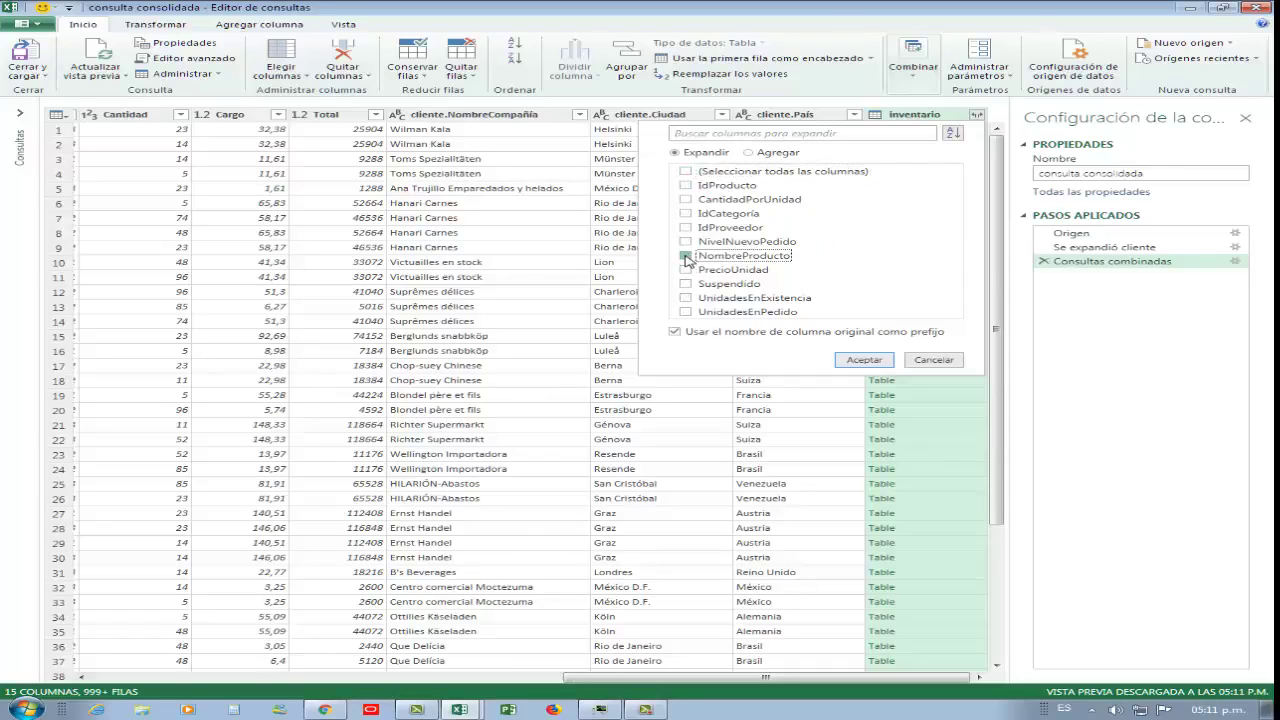
click(686, 200)
click(686, 270)
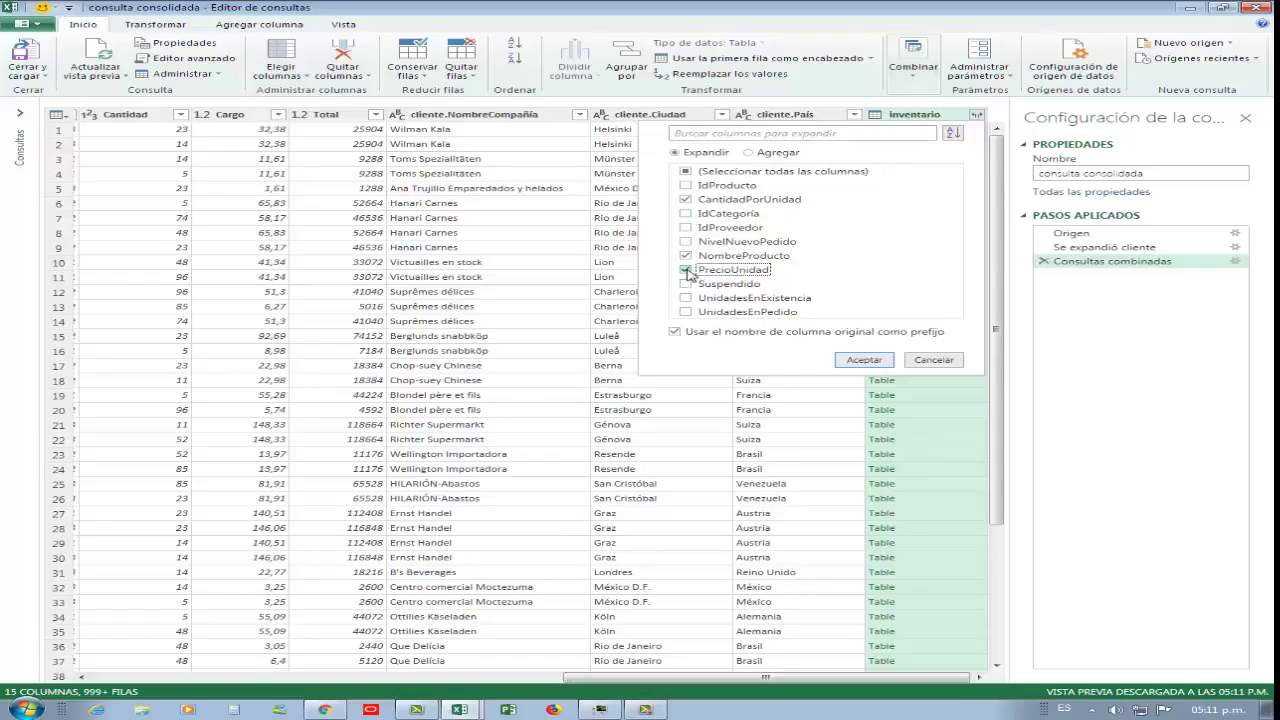
click(686, 298)
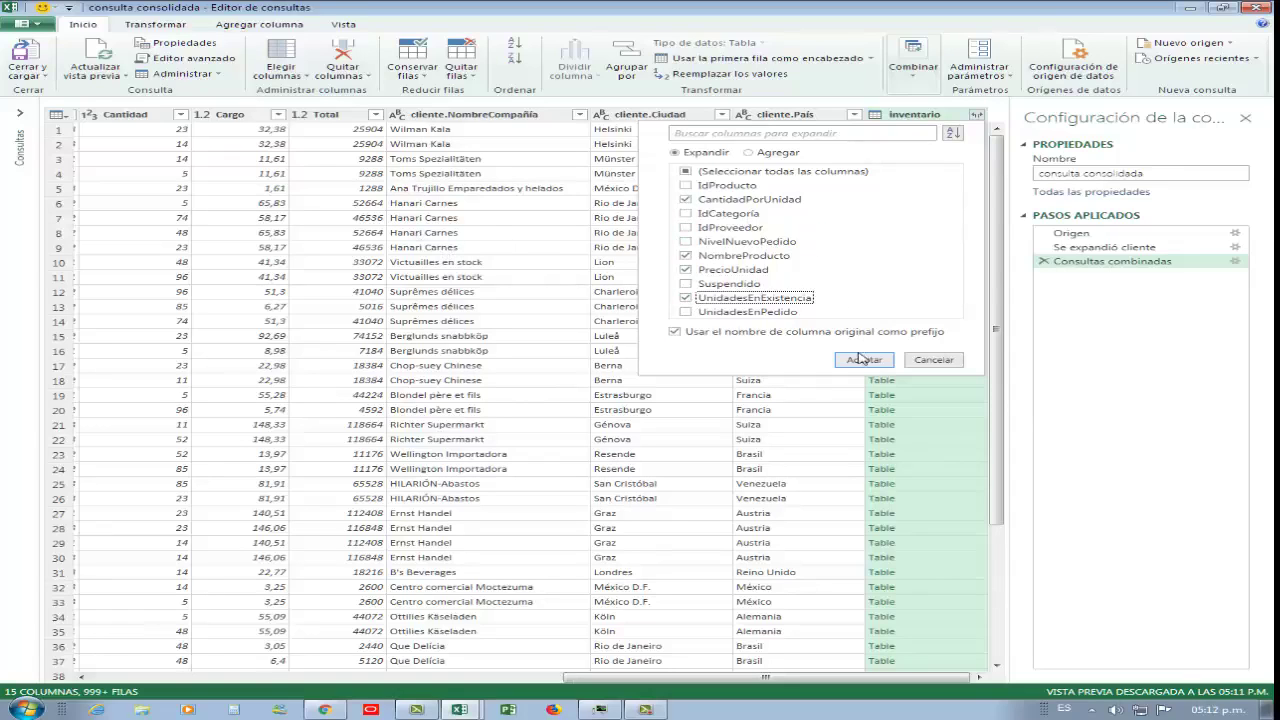
click(861, 361)
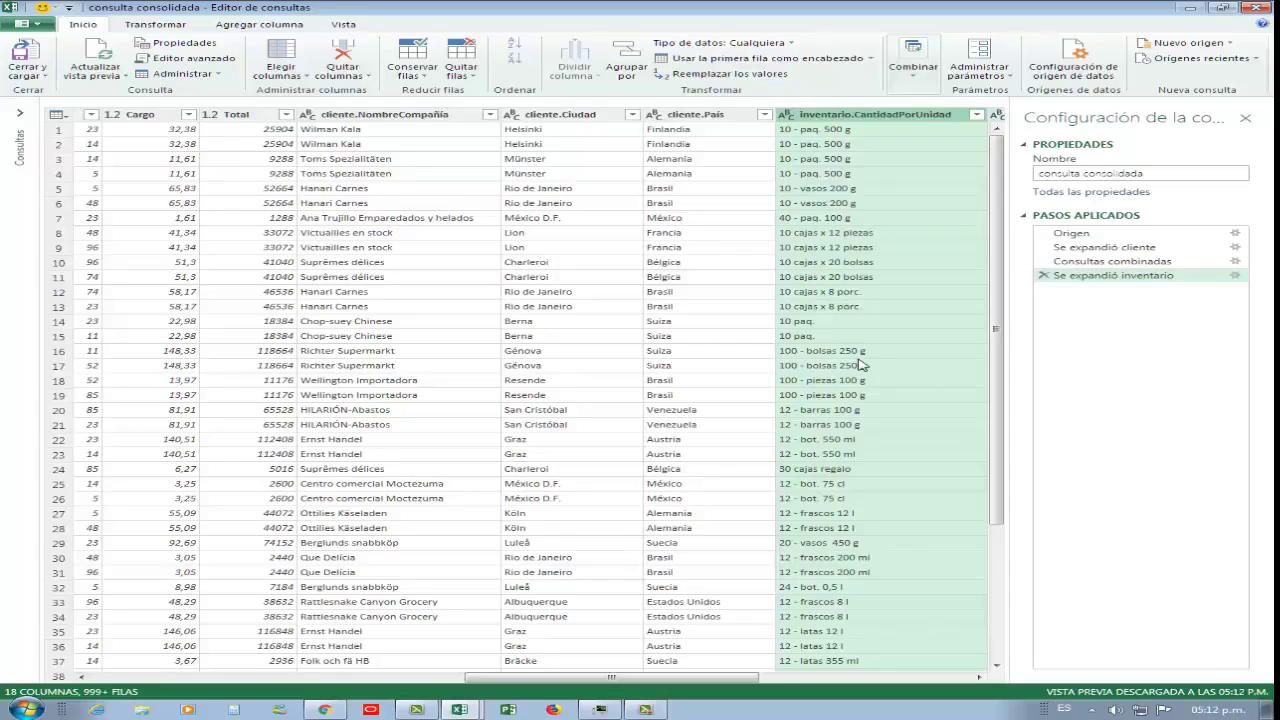
Save and load the consolidated query, closing the query editor to return to the workbook
click(979, 680)
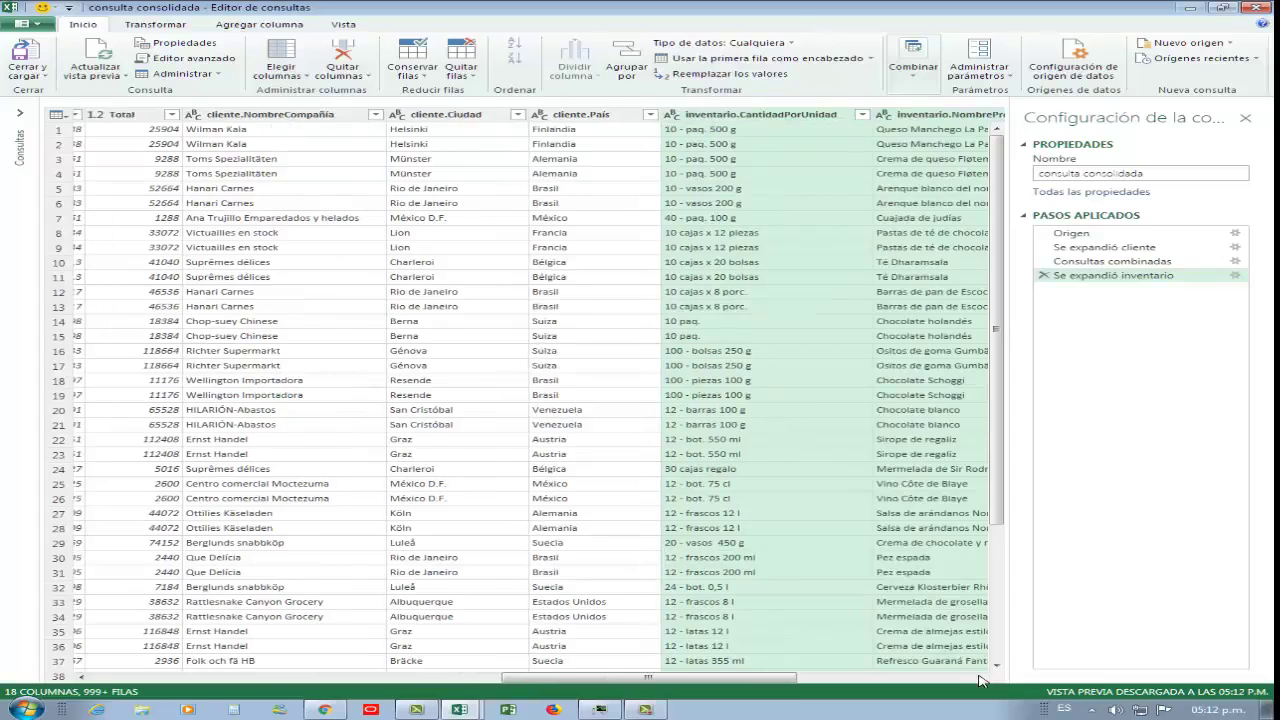
click(979, 680)
click(979, 680)
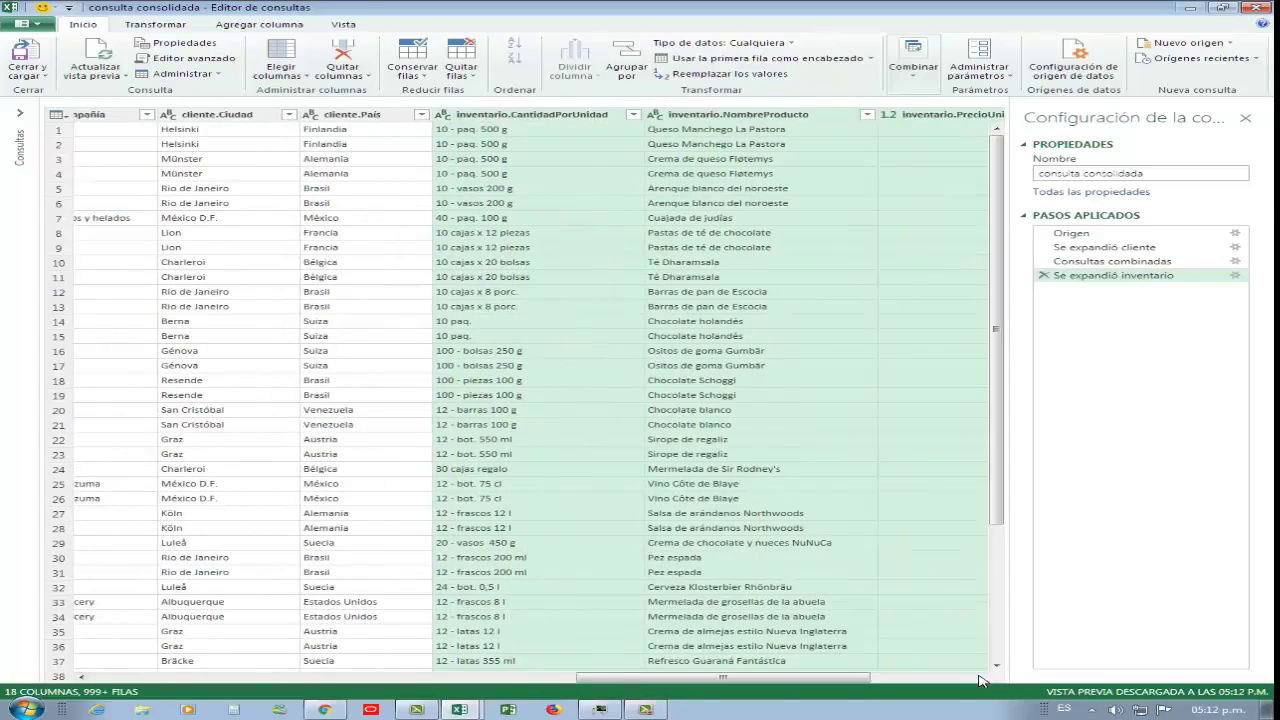
click(979, 680)
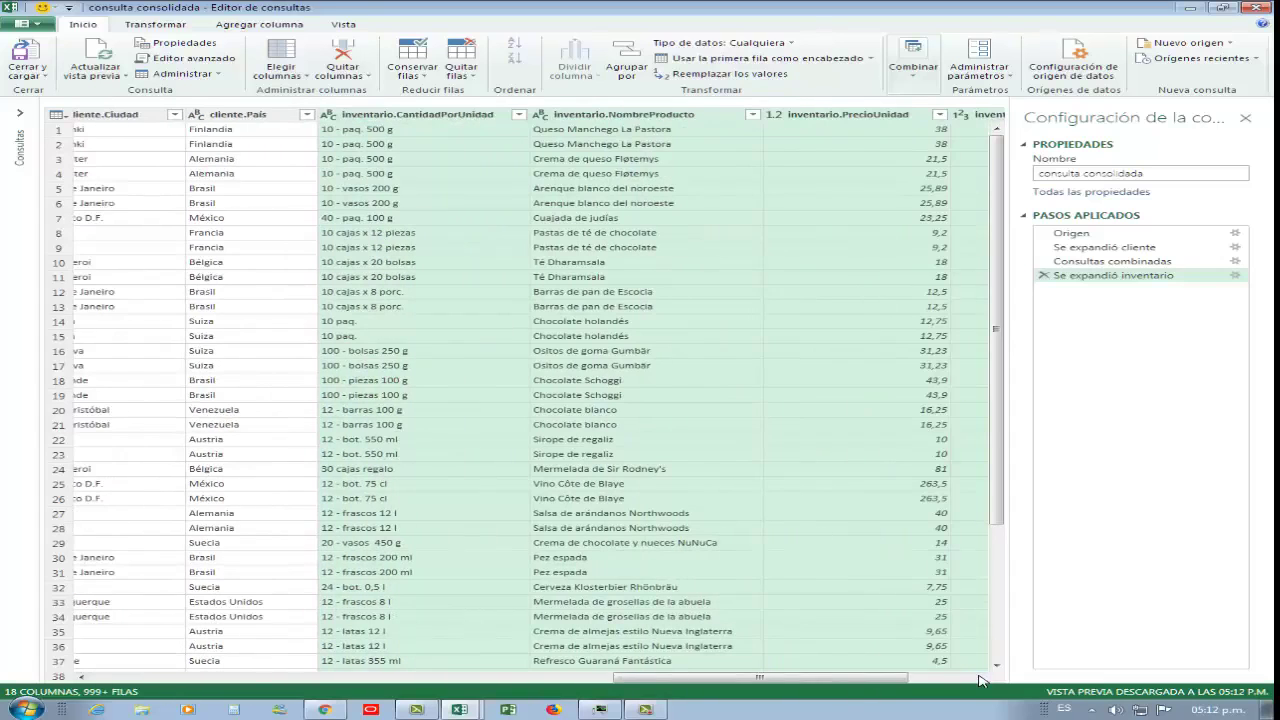
click(979, 680)
click(979, 680)
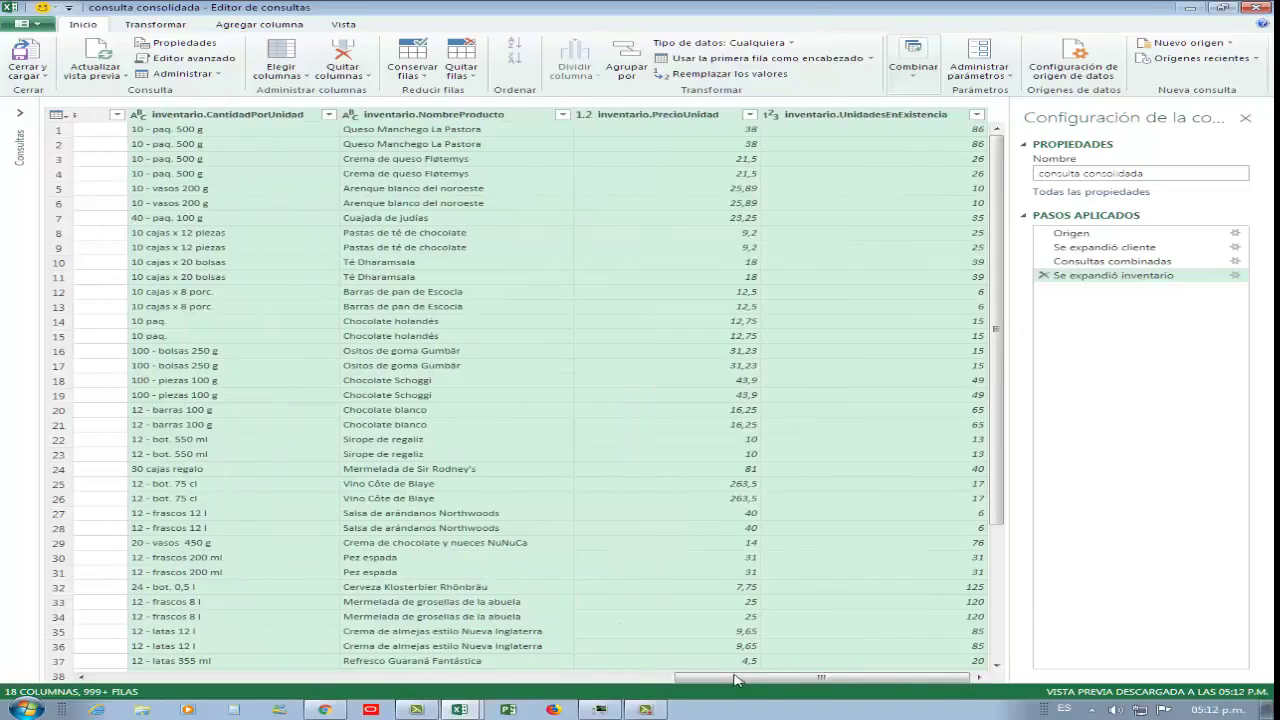
drag(735, 680, 143, 674)
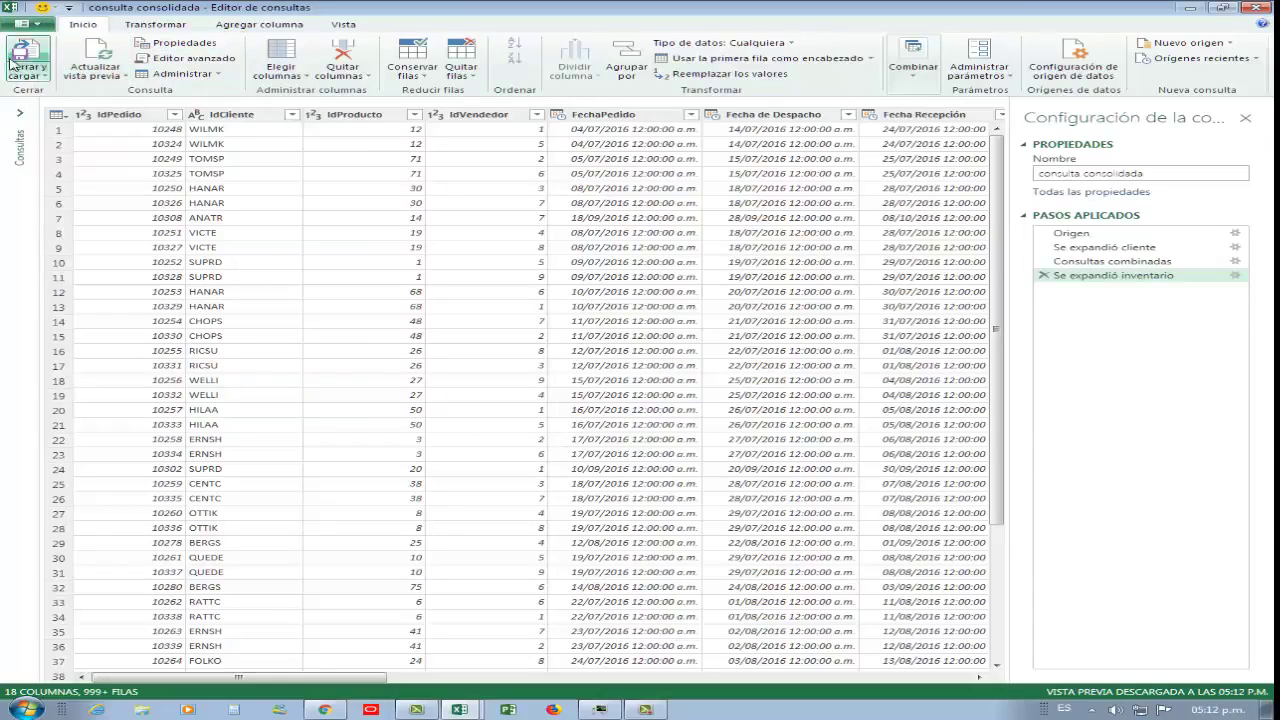
click(48, 80)
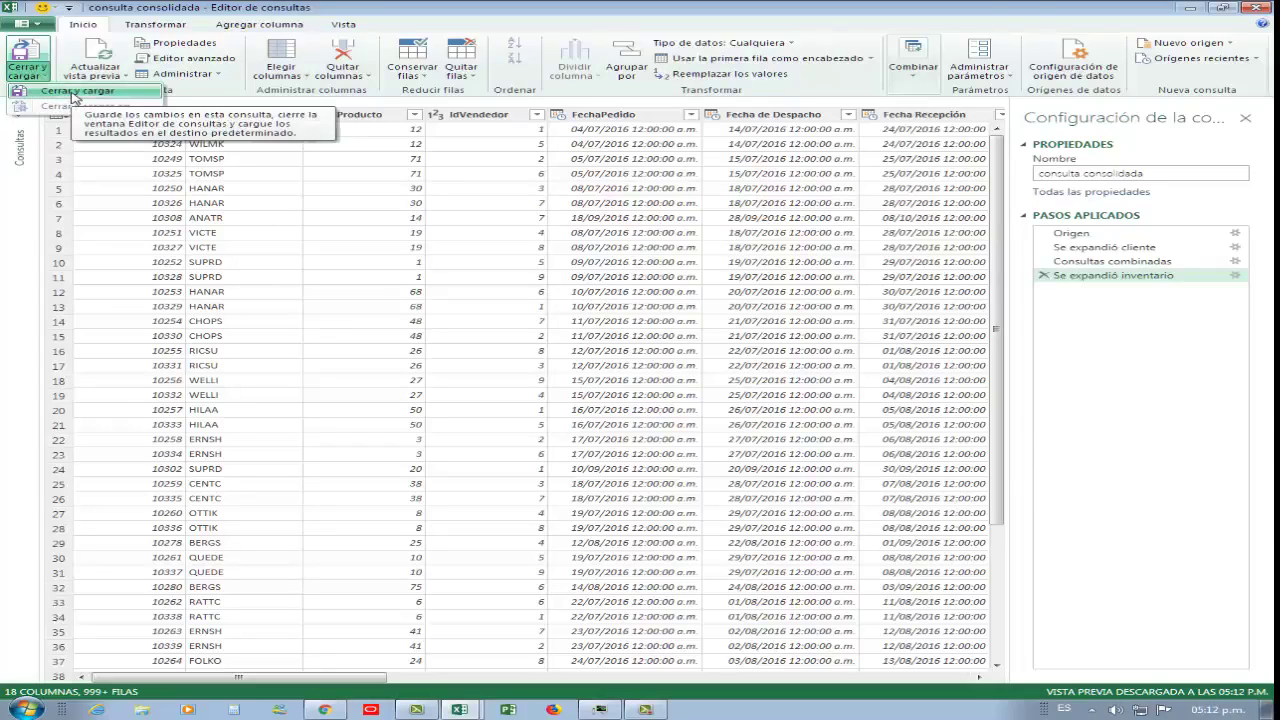
click(72, 92)
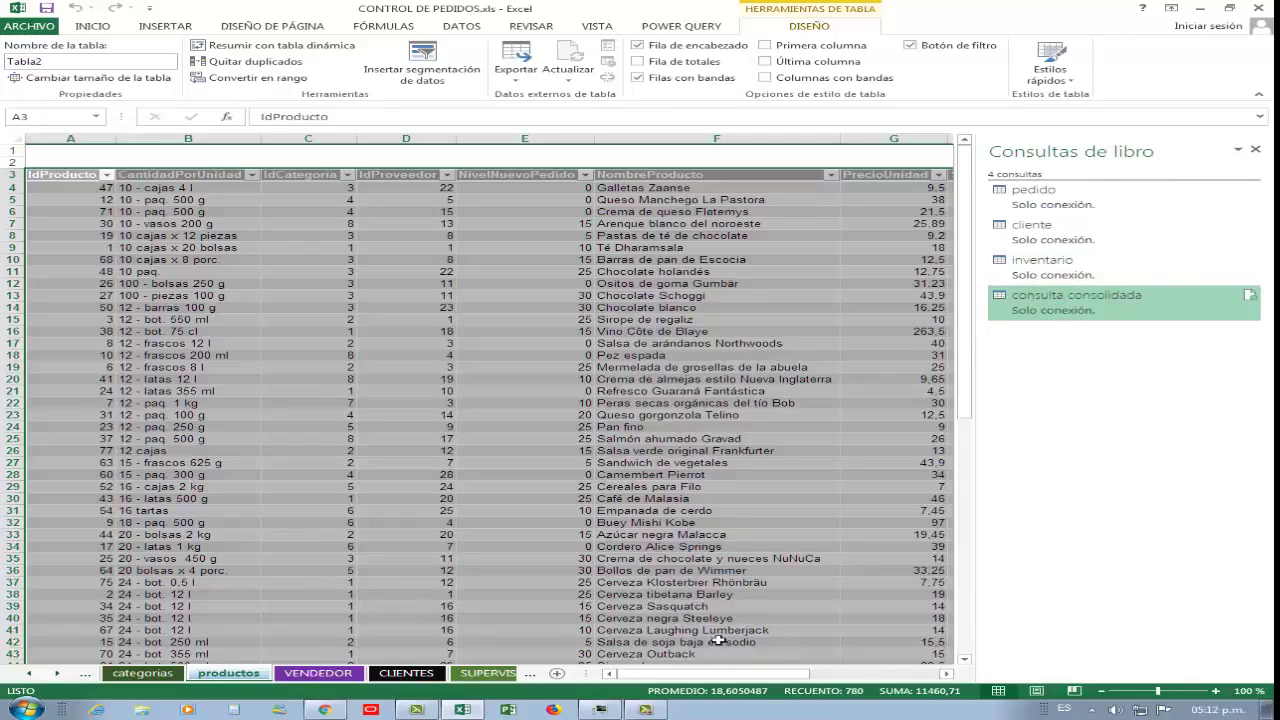
Add a new blank worksheet after the productos sheet
click(58, 677)
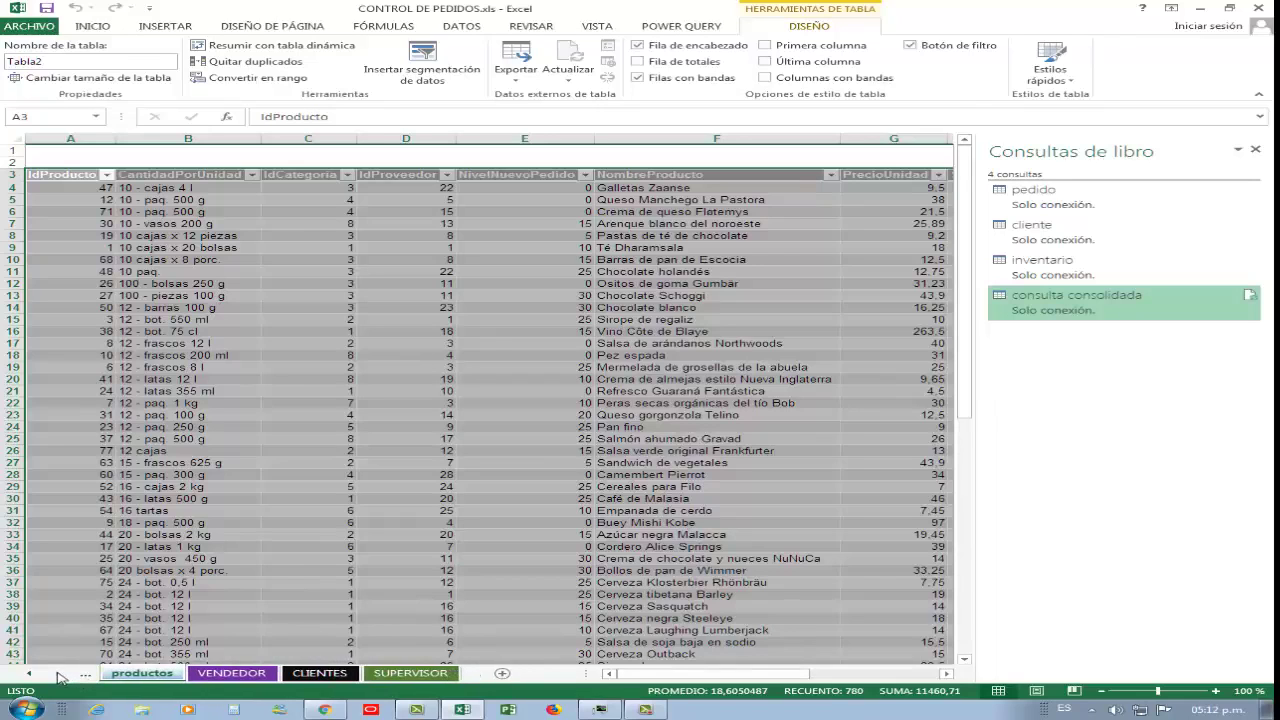
click(521, 357)
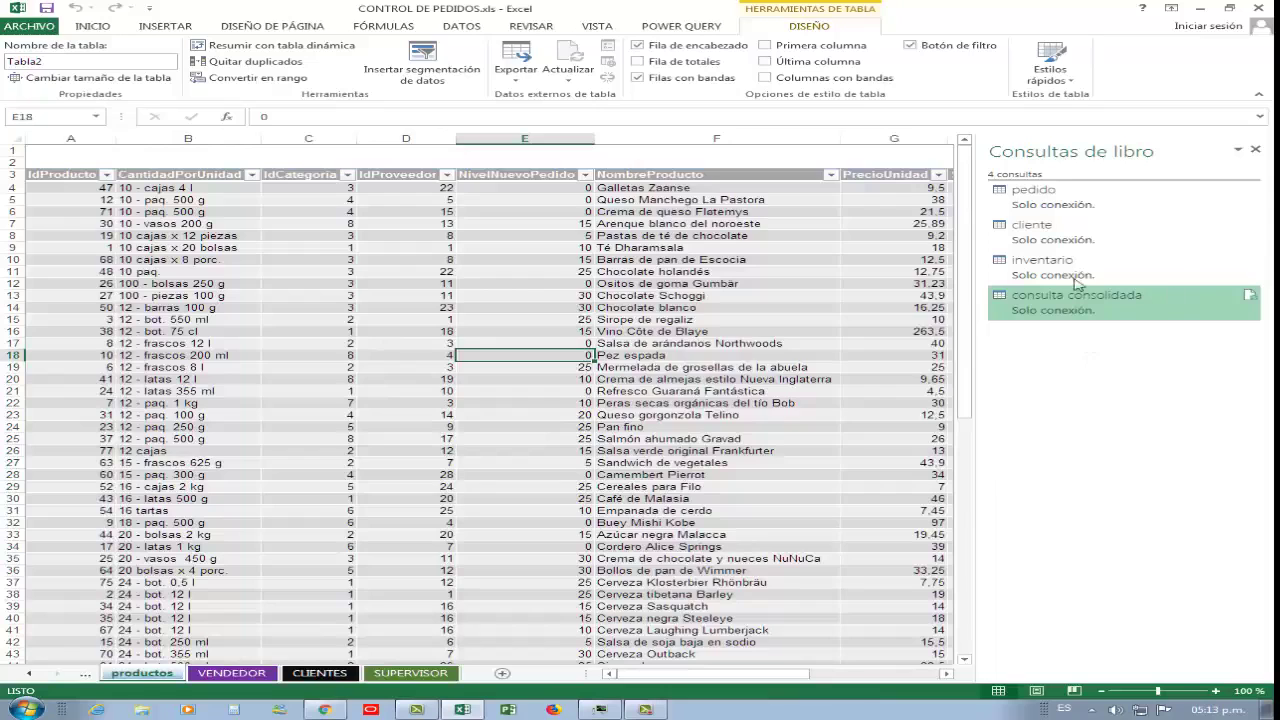
mouse_move(1066, 303)
click(505, 676)
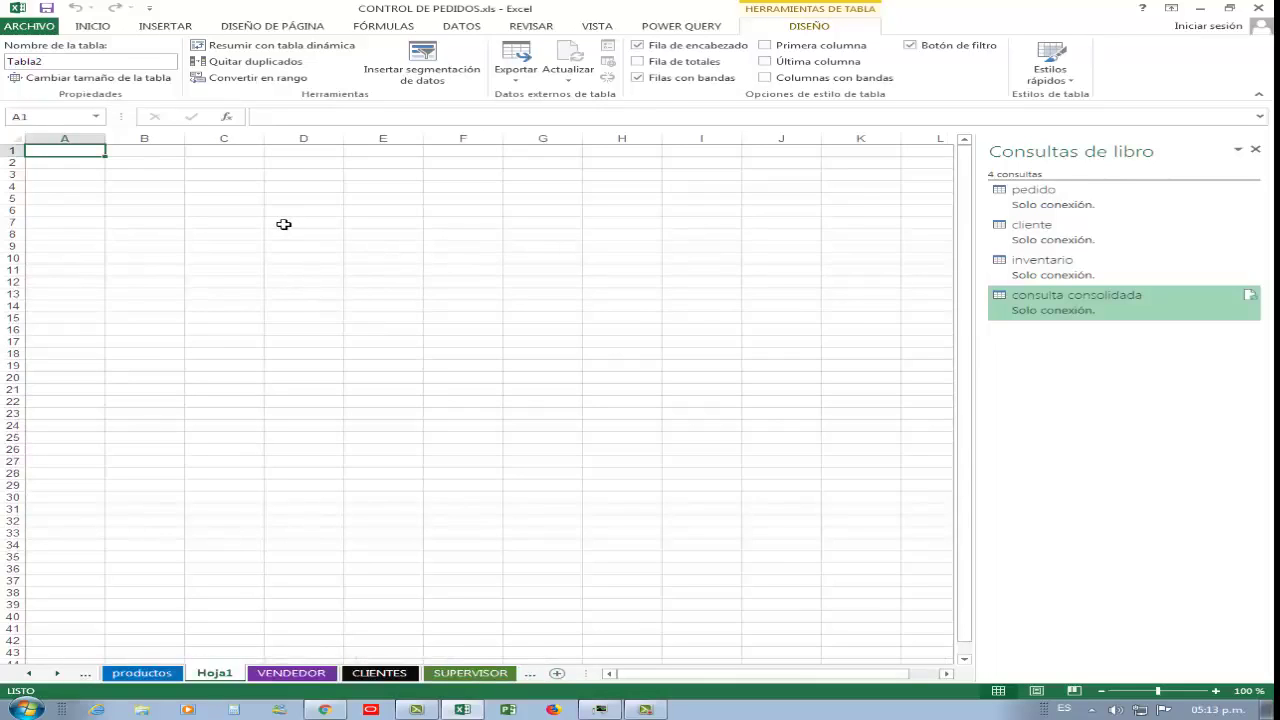
scroll(349, 297, up, 2)
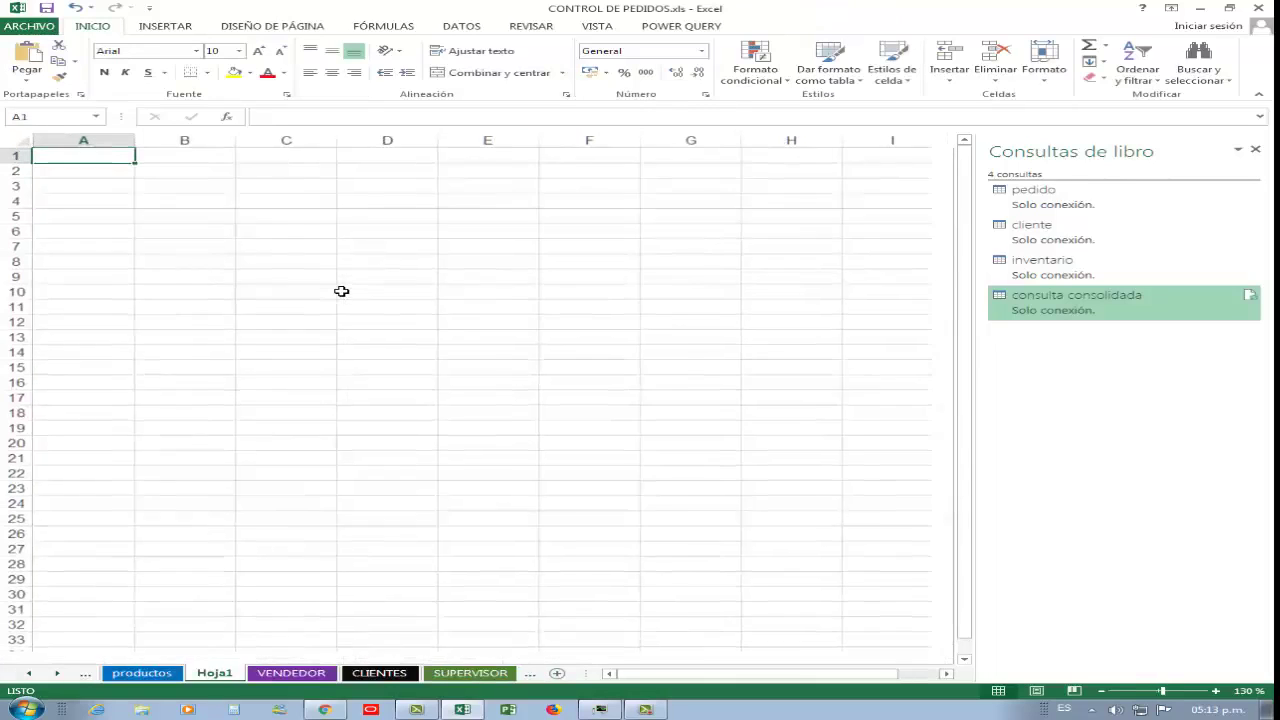
Insert a pivot table at cell B6 of Hoja1, using the external connection Consulta - consulta consolidada as its source
click(226, 237)
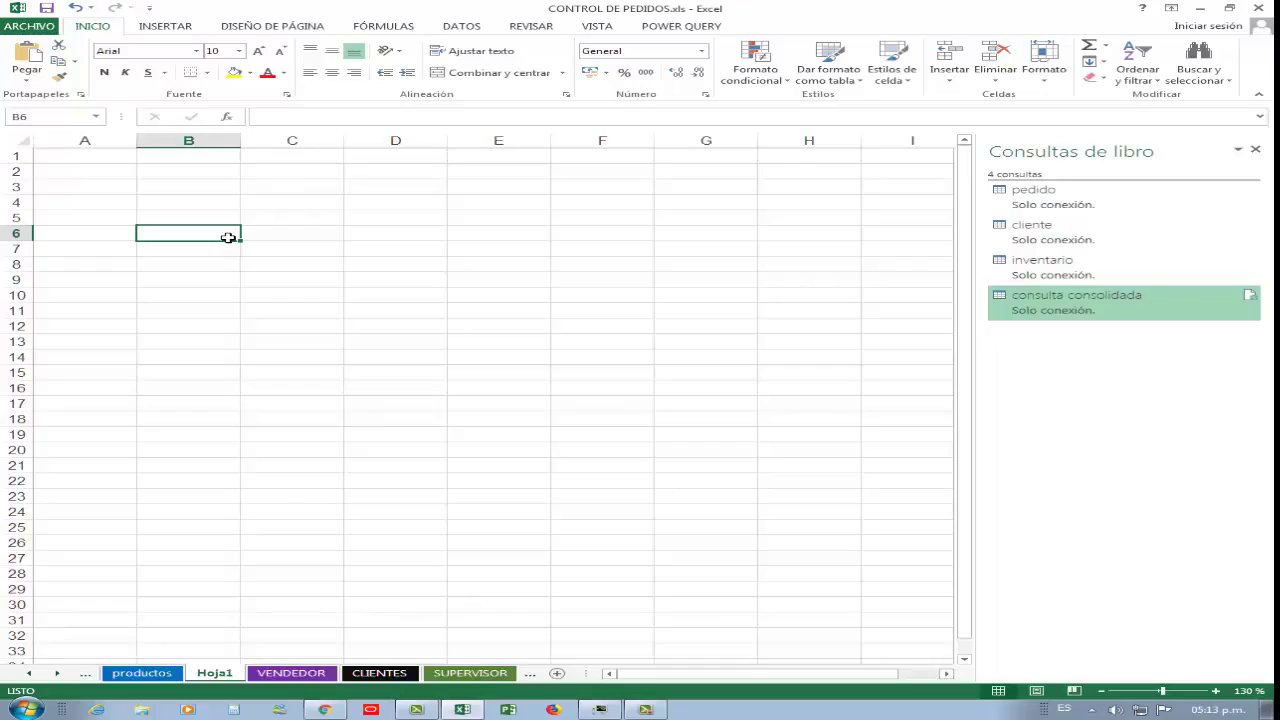
click(182, 28)
click(30, 60)
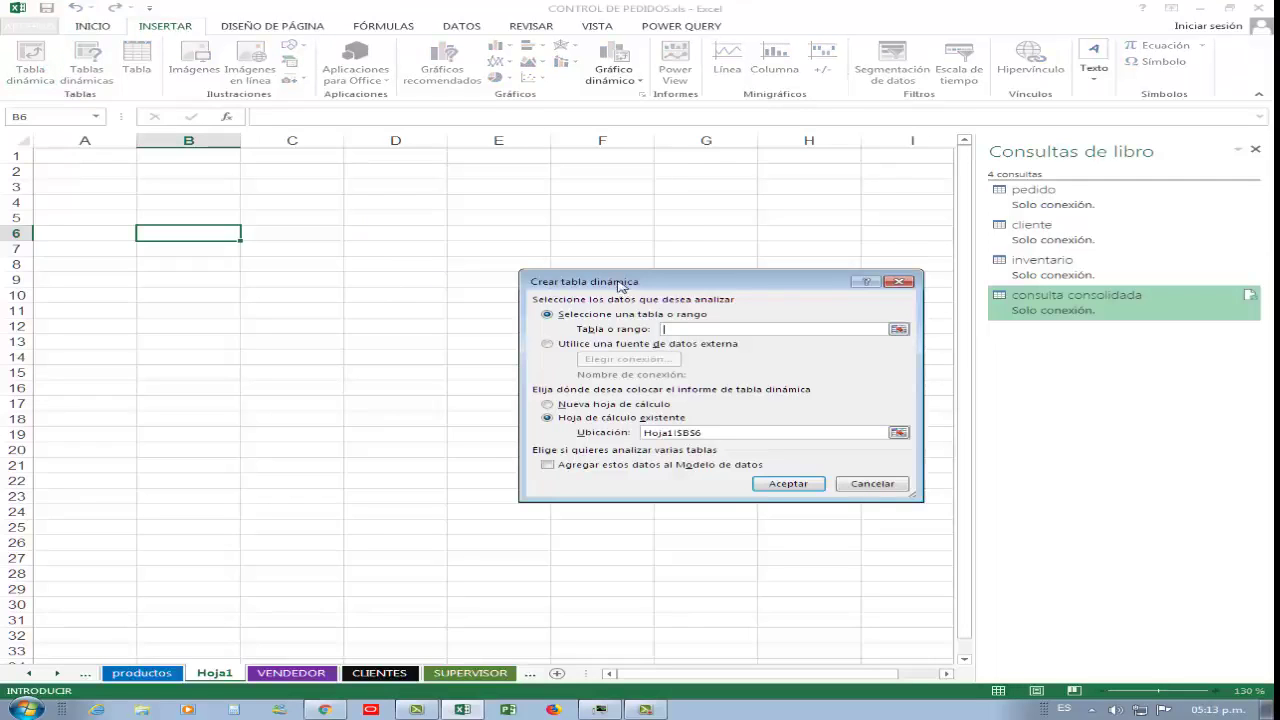
drag(620, 284, 469, 229)
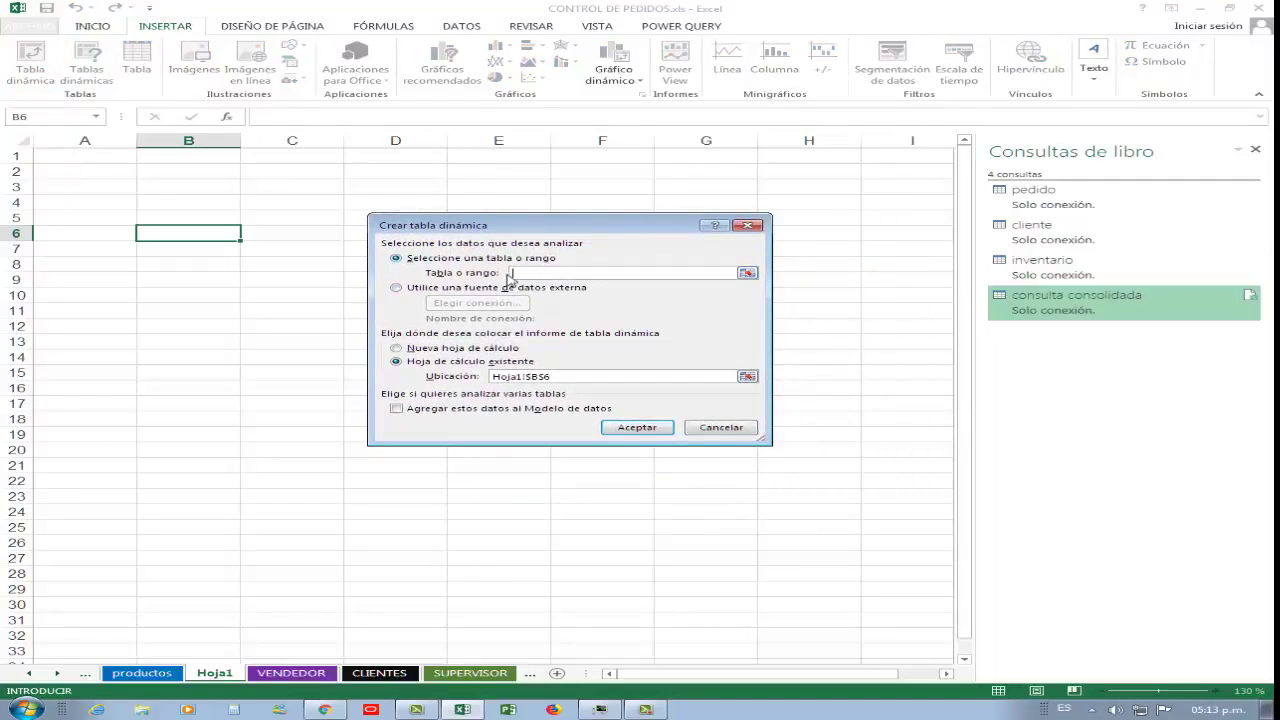
click(505, 290)
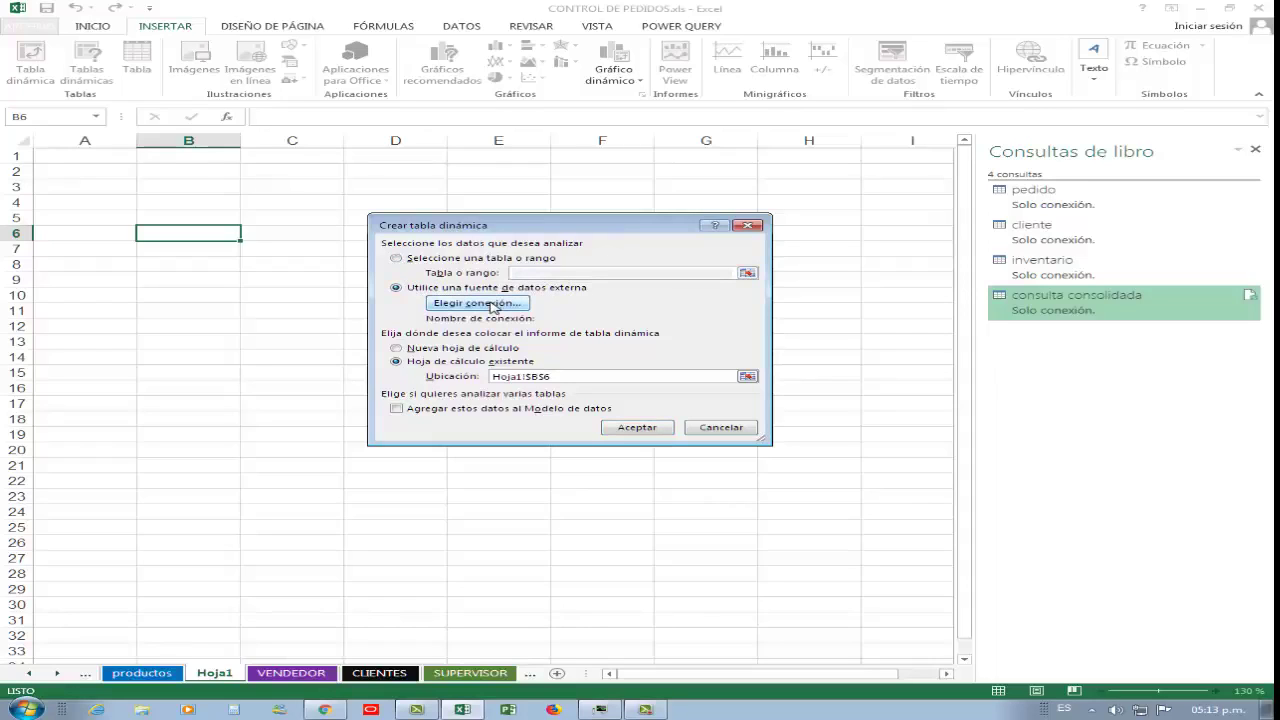
click(492, 304)
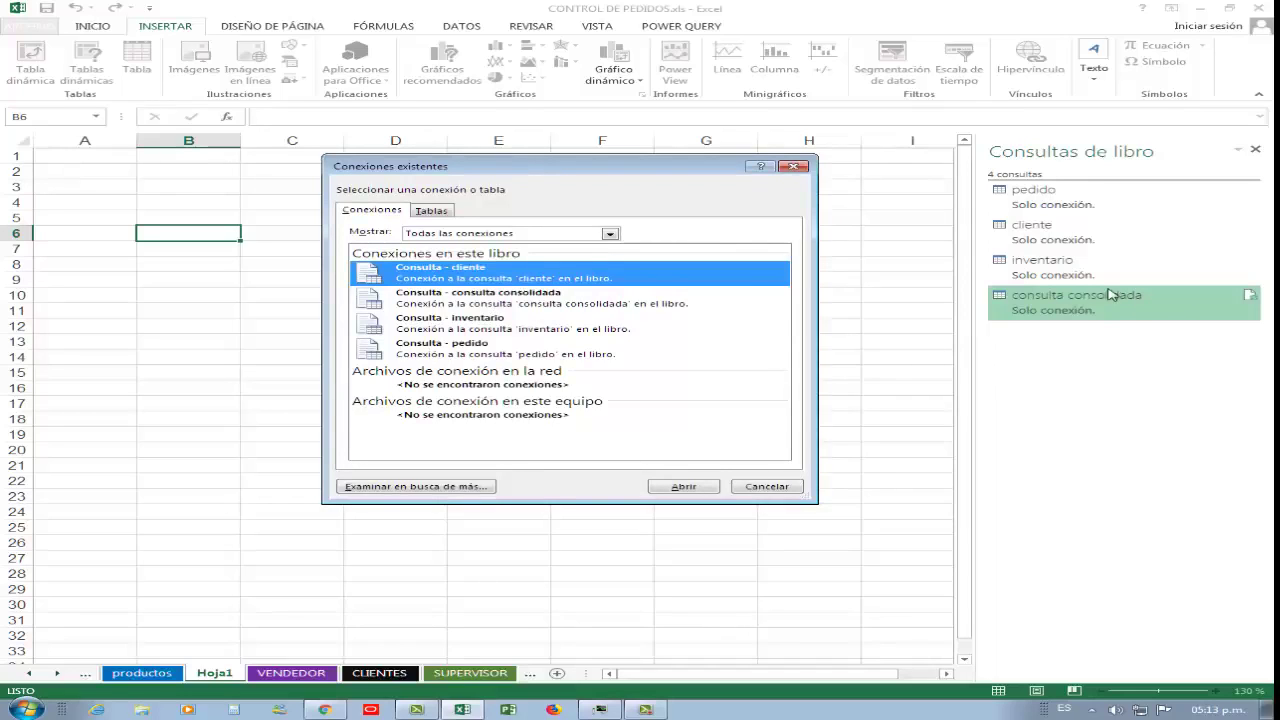
click(483, 302)
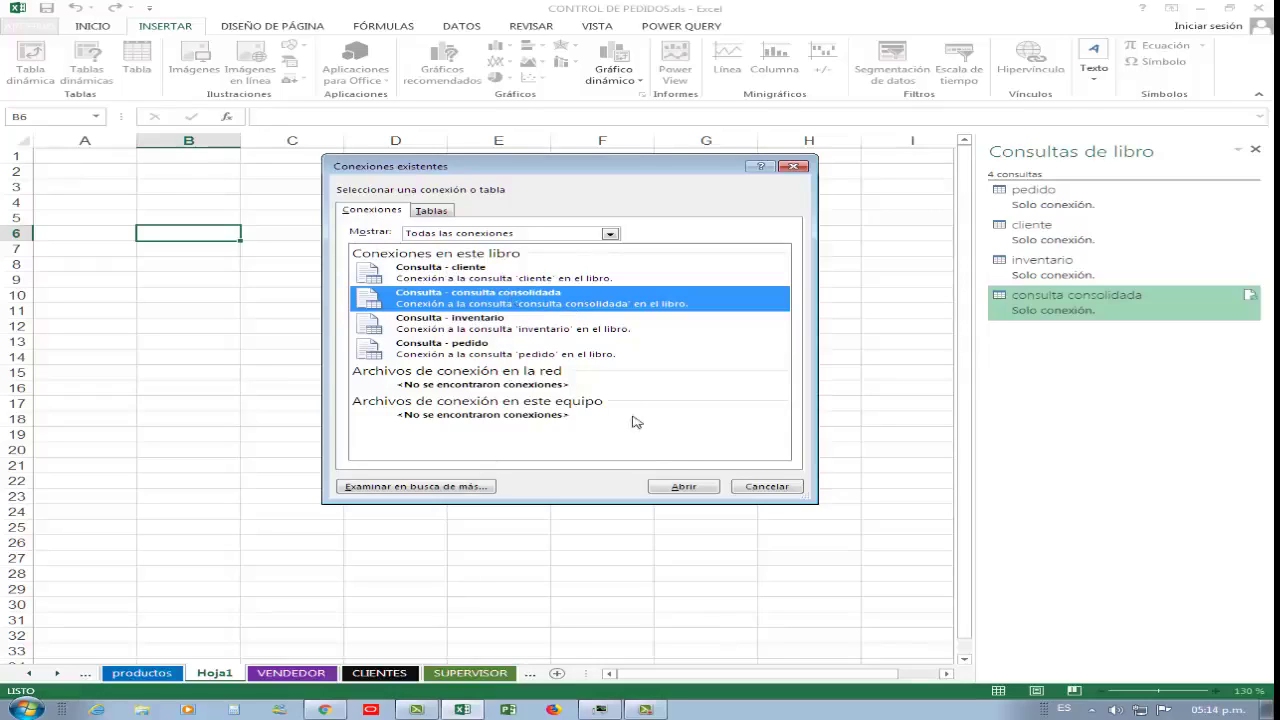
click(683, 486)
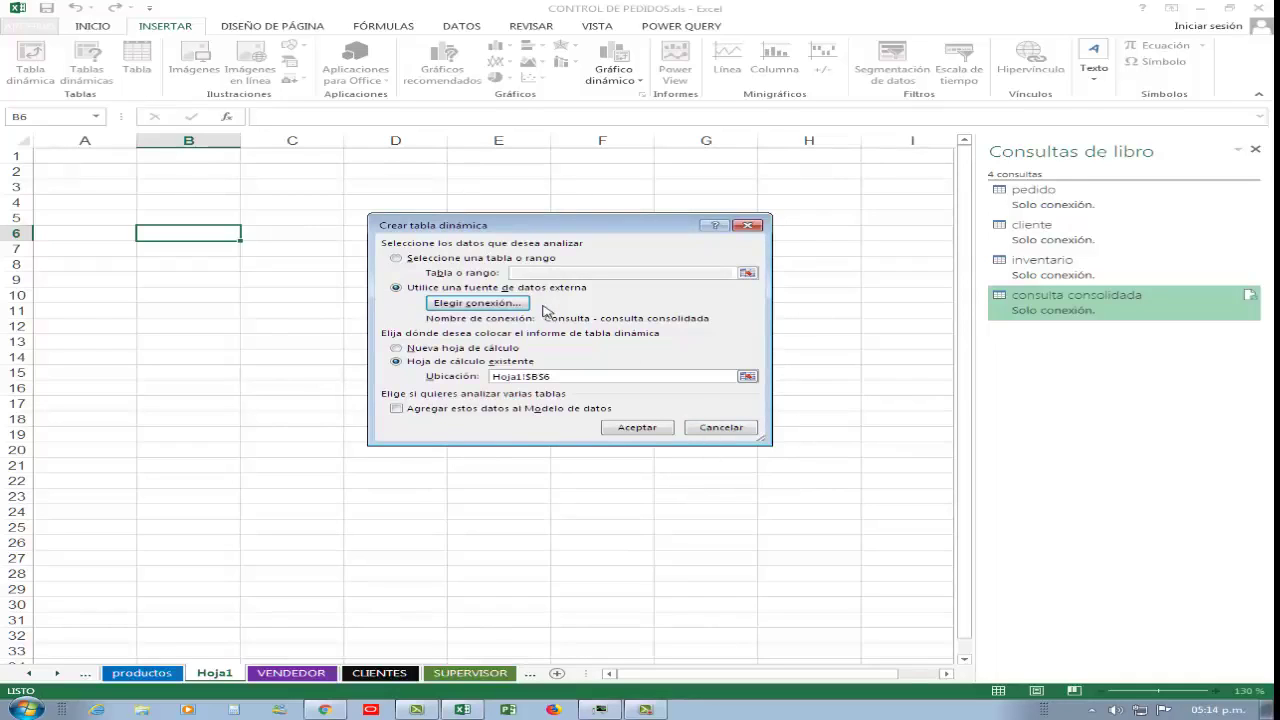
click(638, 428)
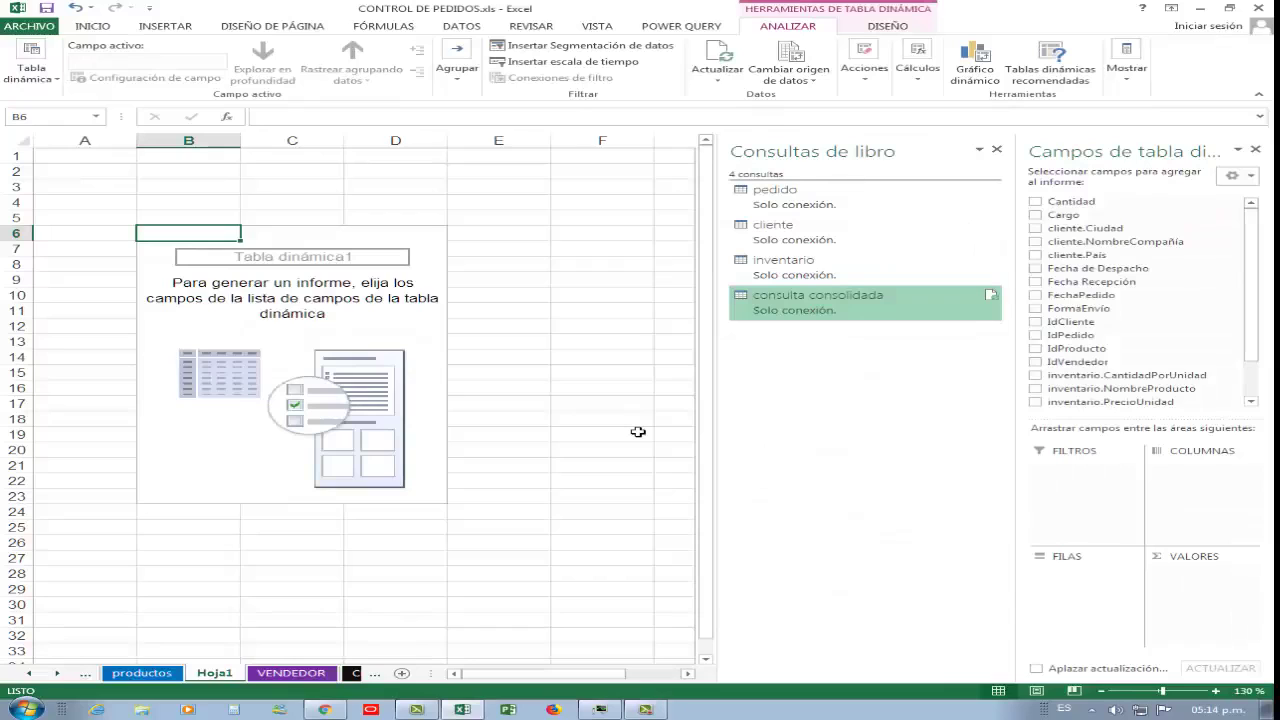
Close the pivot table field list and open consulta consolidada from the workbook queries
click(1256, 150)
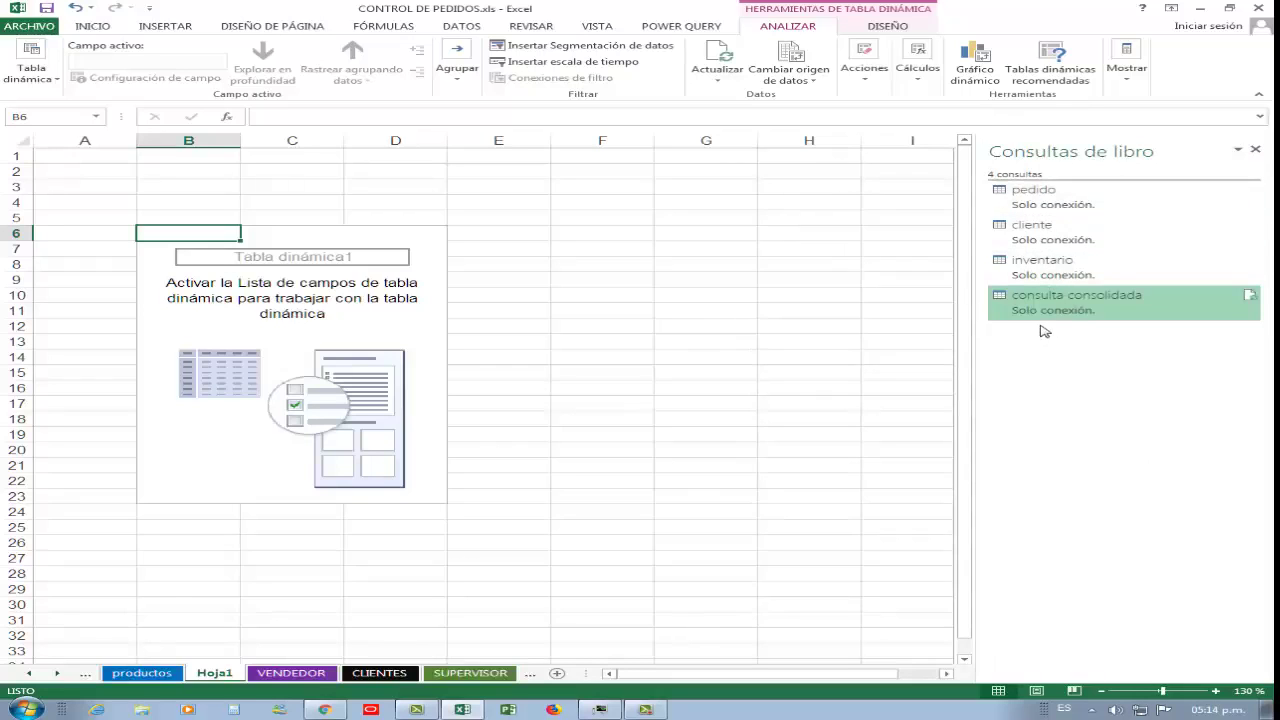
mouse_move(1010, 302)
double_click(1060, 302)
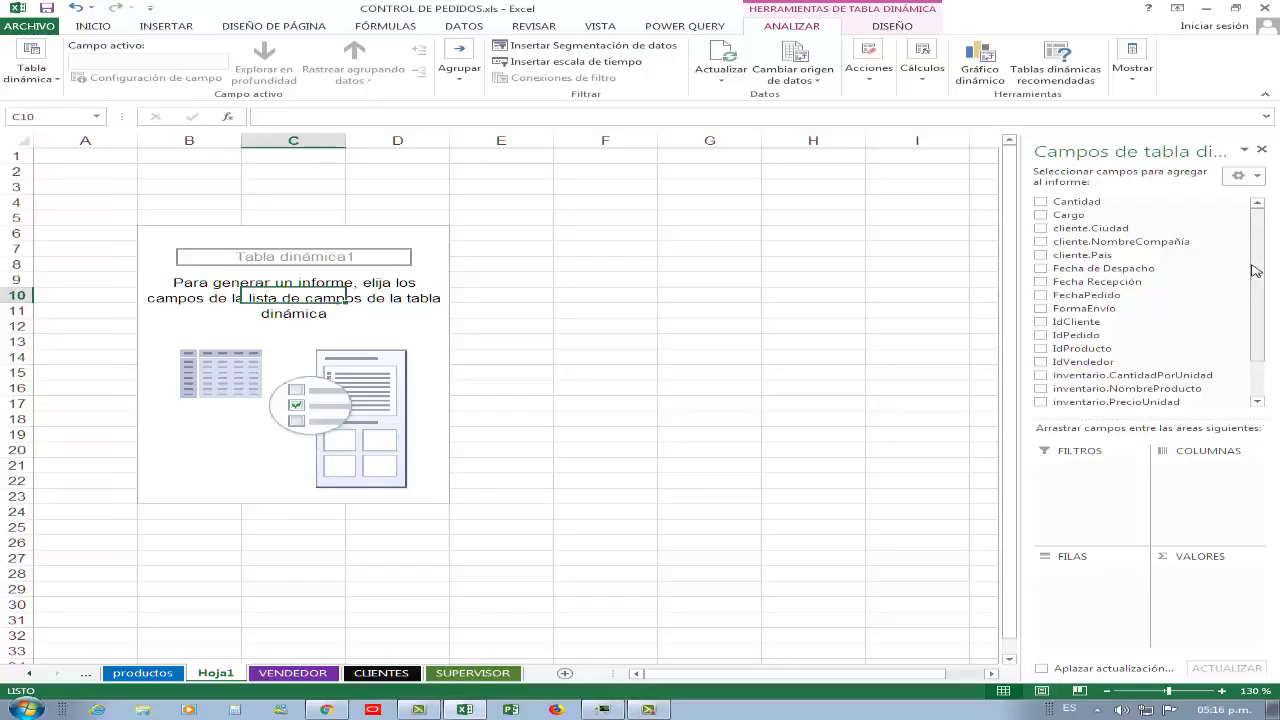
Add the cliente.País field to the pivot table's rows
drag(1254, 270, 1258, 304)
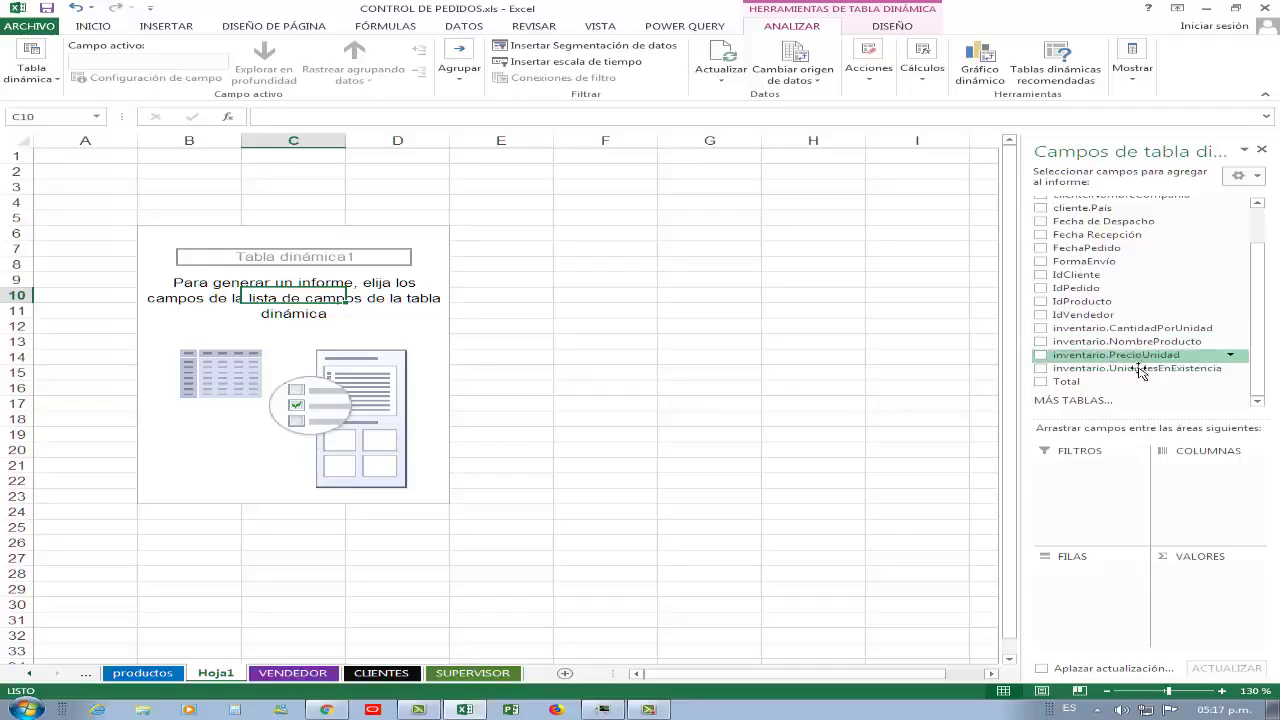
drag(1263, 311, 1263, 276)
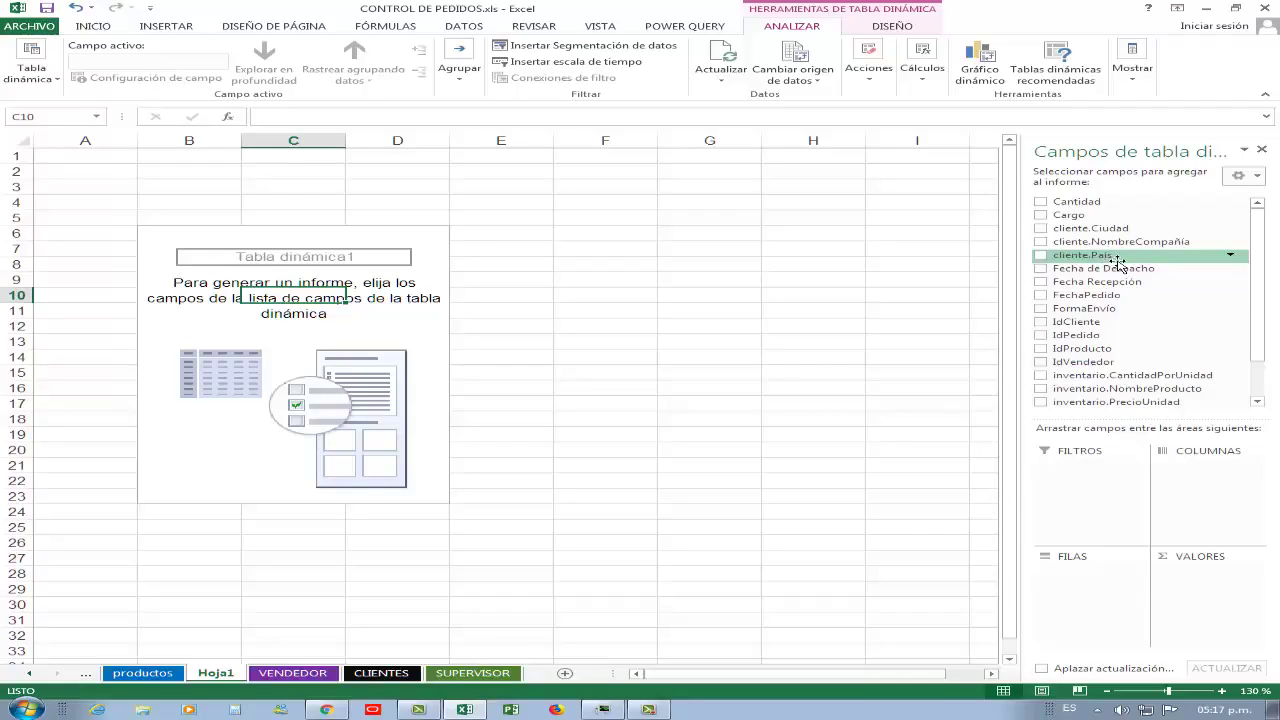
drag(1088, 258, 1096, 590)
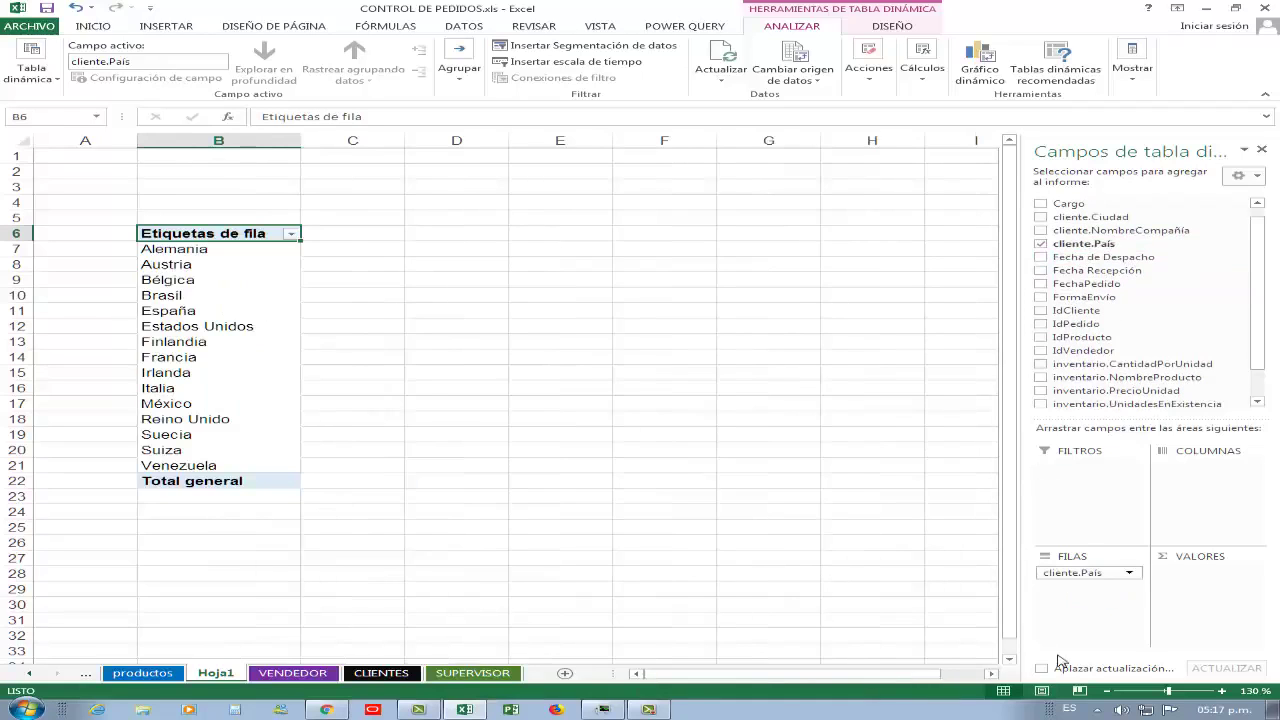
click(1221, 691)
click(1221, 691)
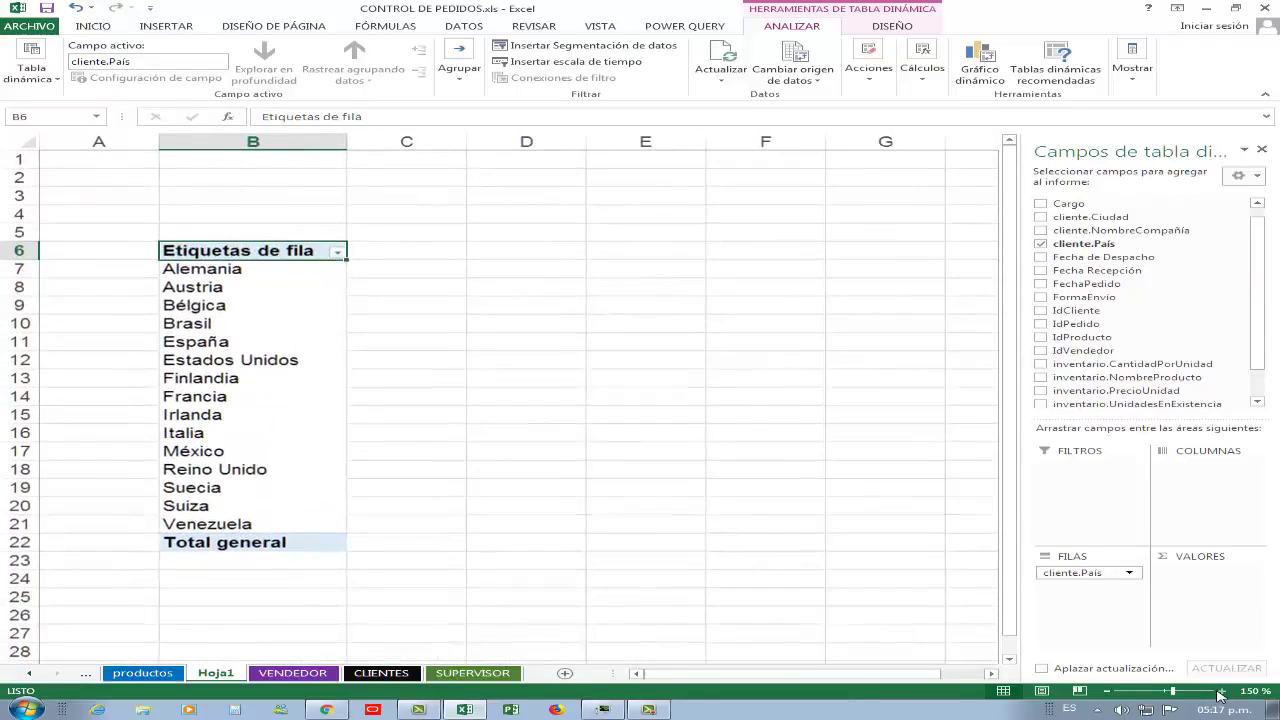
click(1009, 664)
click(995, 674)
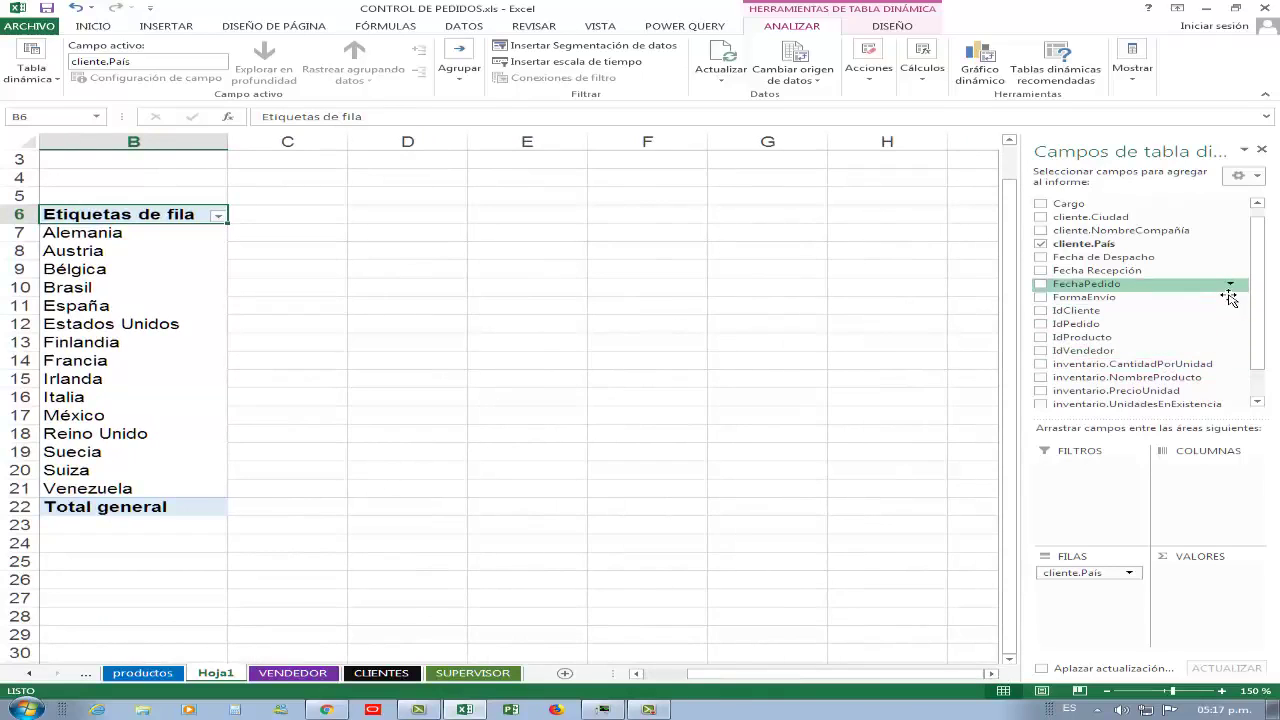
Add cliente.Ciudad to the pivot table's rows, nested beneath cliente.País
mouse_move(1257, 262)
mouse_down()
mouse_move(1257, 273)
mouse_move(1256, 247)
mouse_move(1254, 282)
mouse_up()
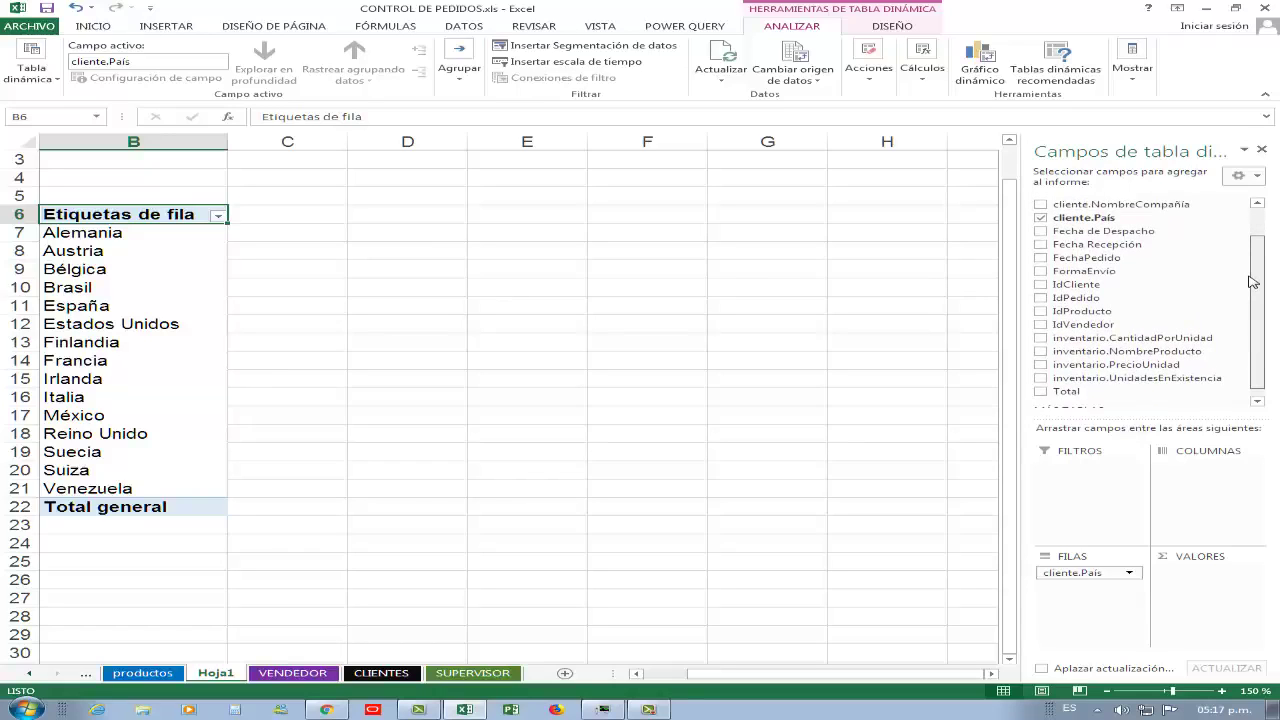
drag(1254, 282, 1252, 246)
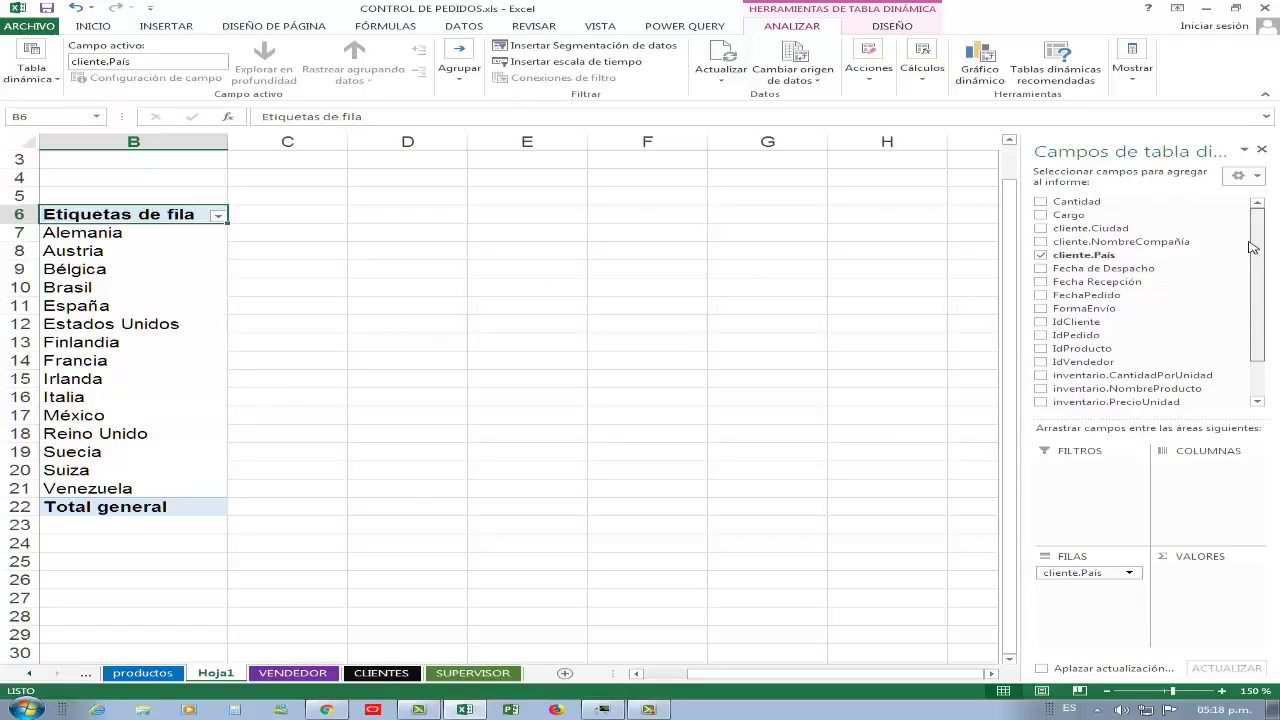
drag(1130, 228, 1145, 600)
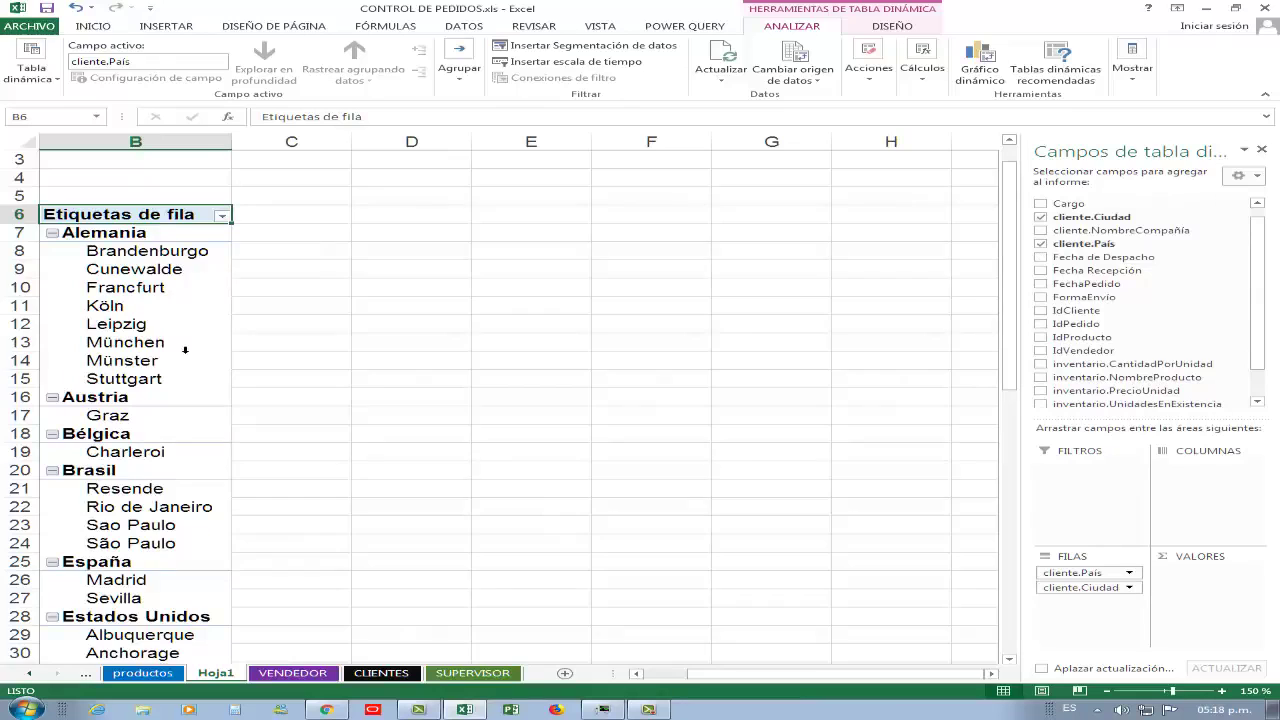
scroll(184, 351, down, 5)
scroll(185, 349, up, 4)
scroll(185, 350, up, 1)
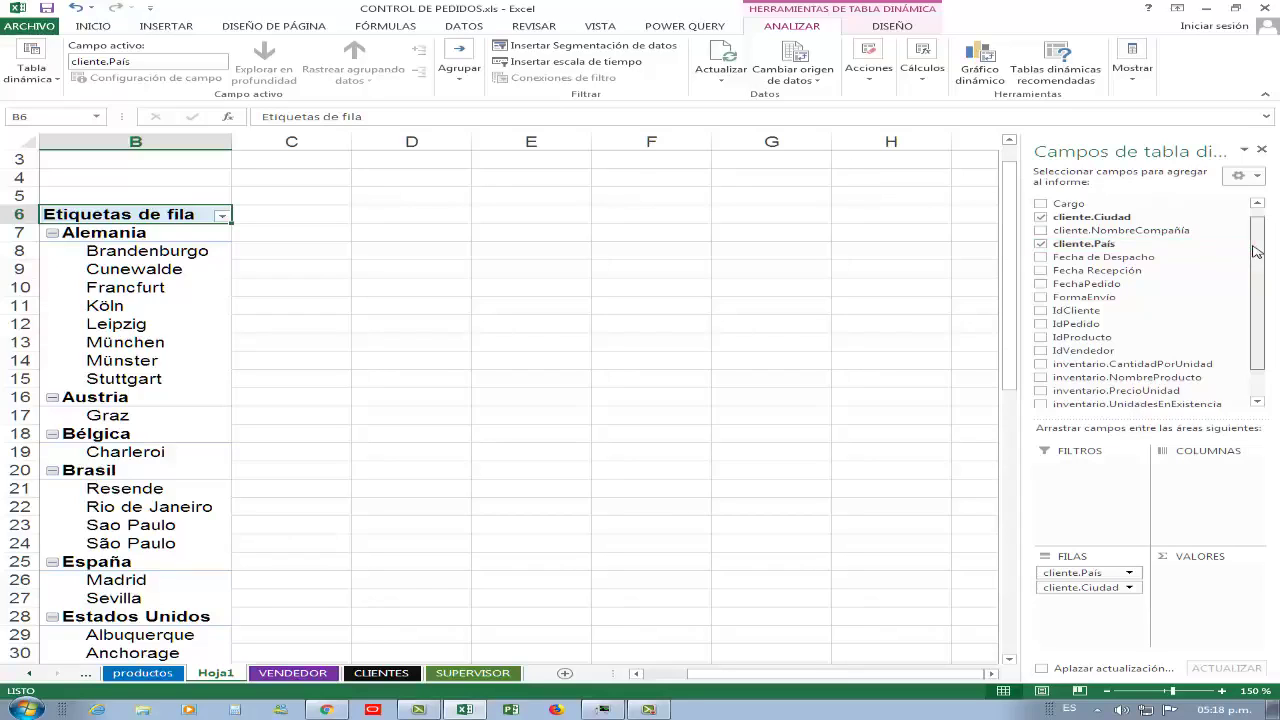
Add the Total field to the pivot table's values as a sum
scroll(1256, 253, down, 1)
drag(1256, 253, 1262, 283)
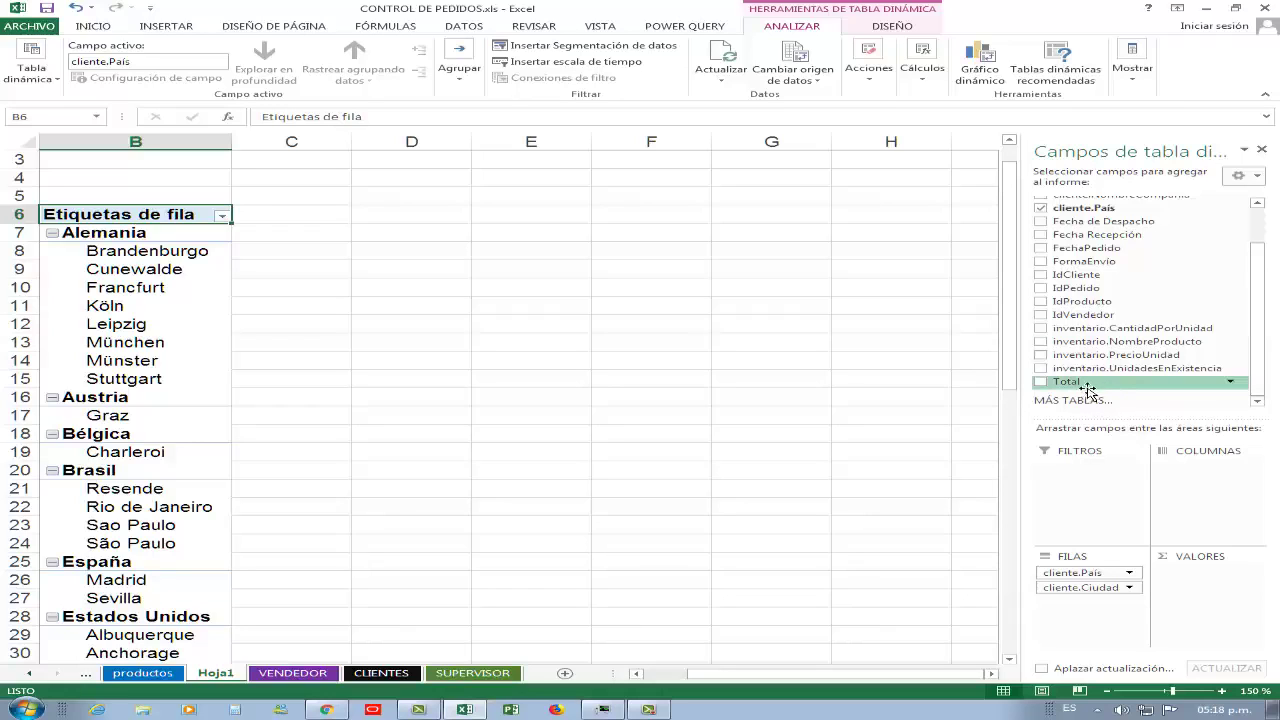
drag(1090, 388, 1216, 584)
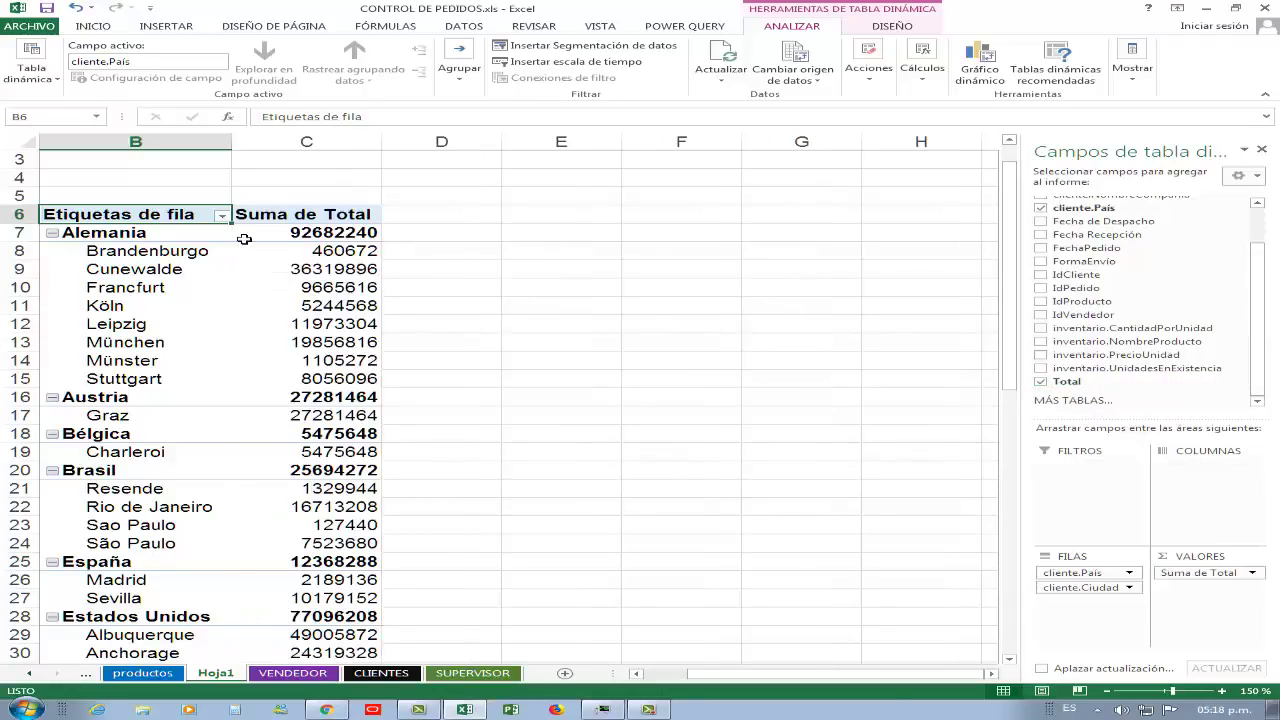
click(636, 674)
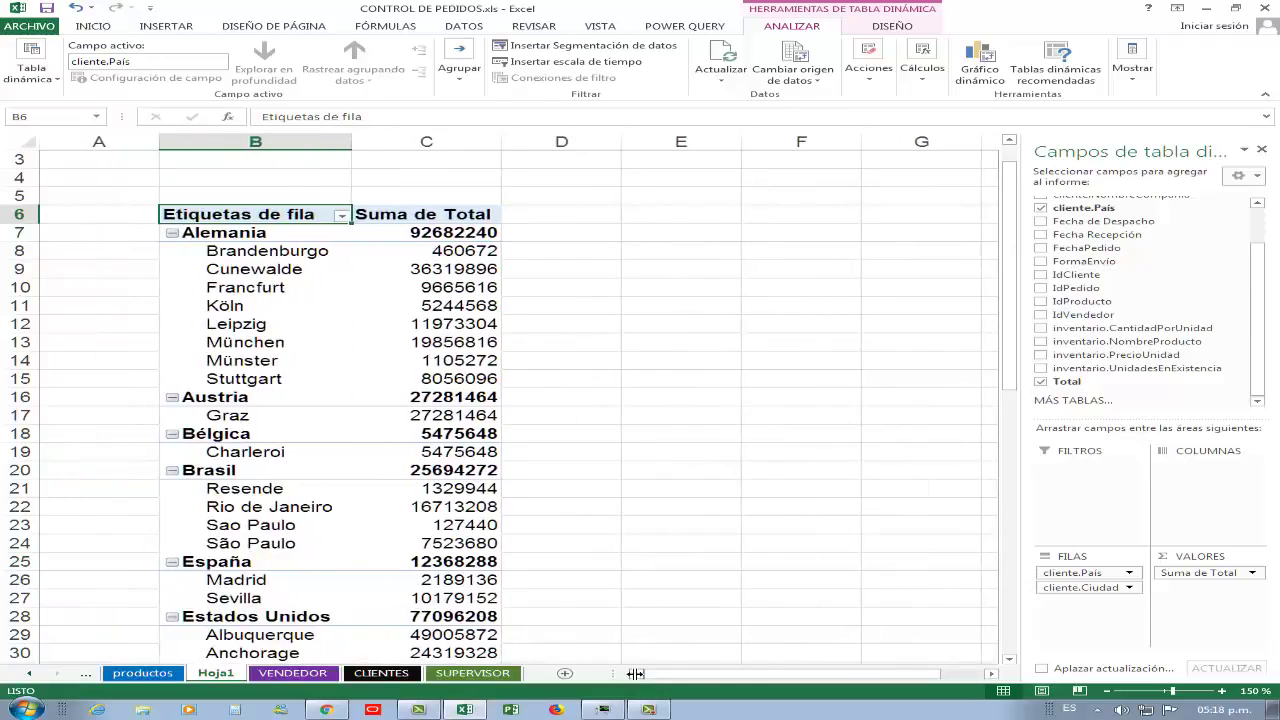
click(988, 675)
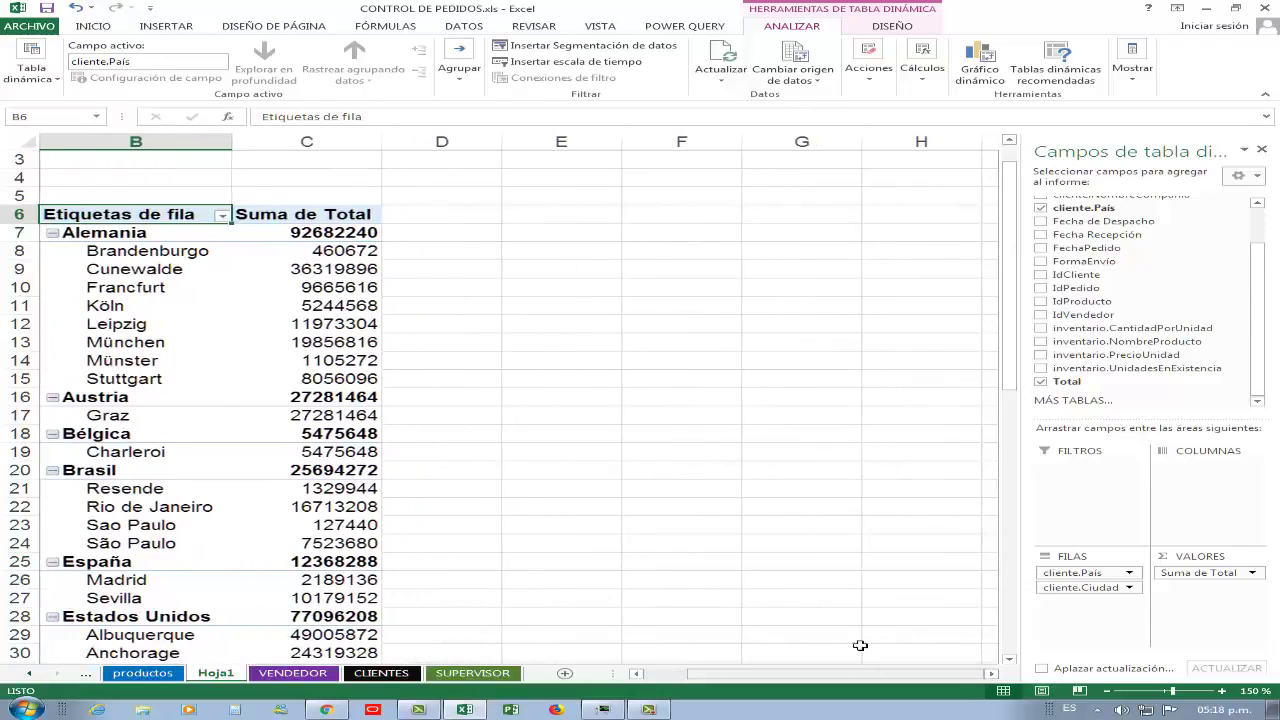
Format the Suma de Total column C with thousands separators and two decimals, and review the figures down to the grand total
click(335, 141)
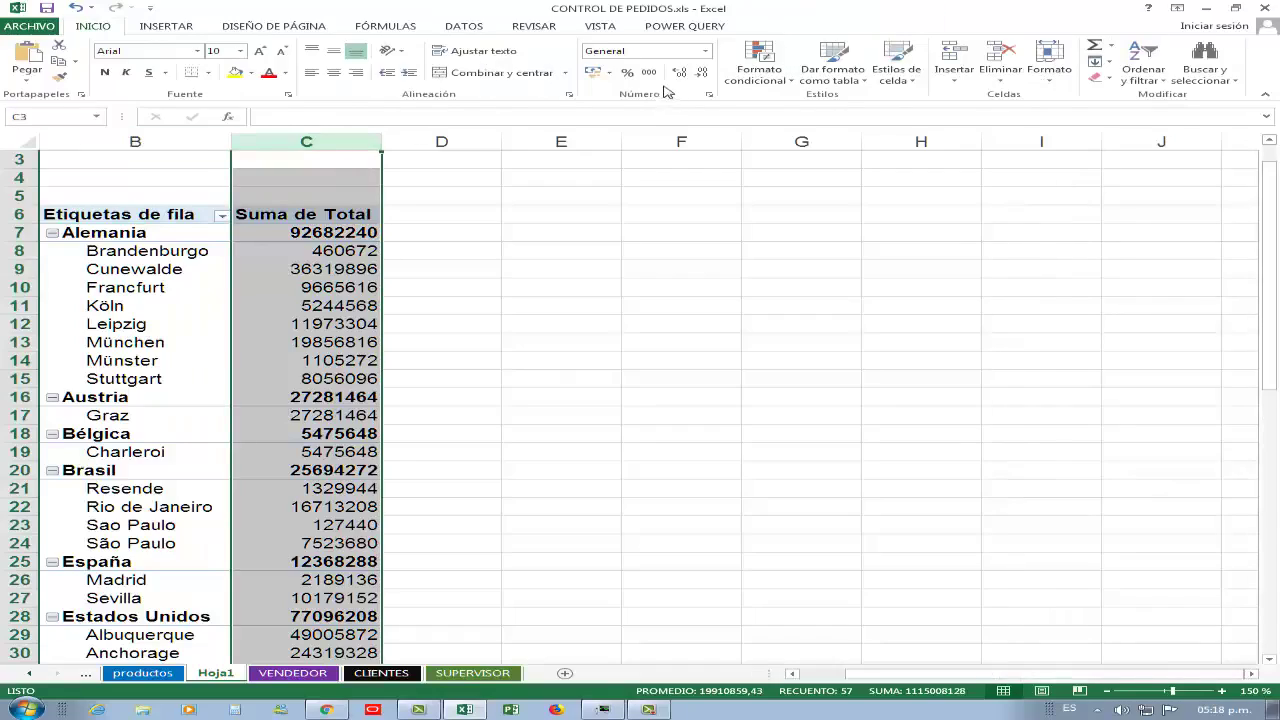
click(648, 72)
click(313, 324)
scroll(313, 324, down, 2)
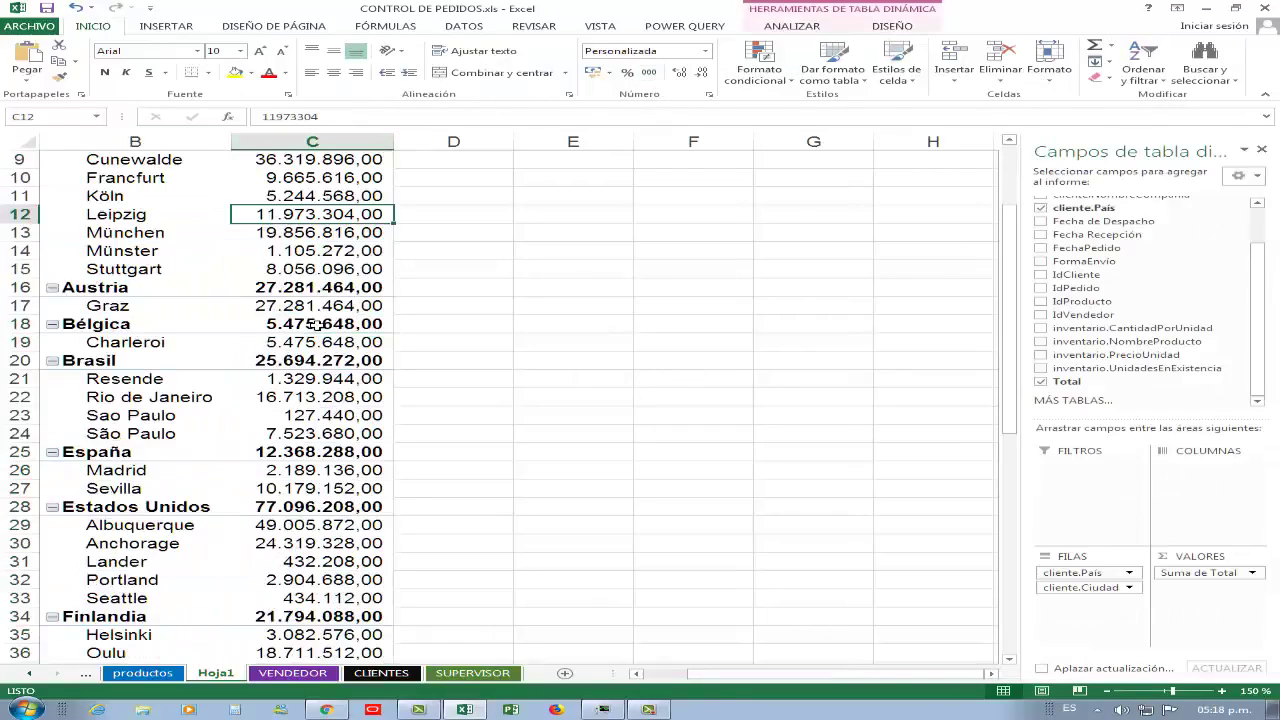
scroll(313, 324, down, 2)
scroll(313, 324, up, 3)
scroll(313, 324, down, 12)
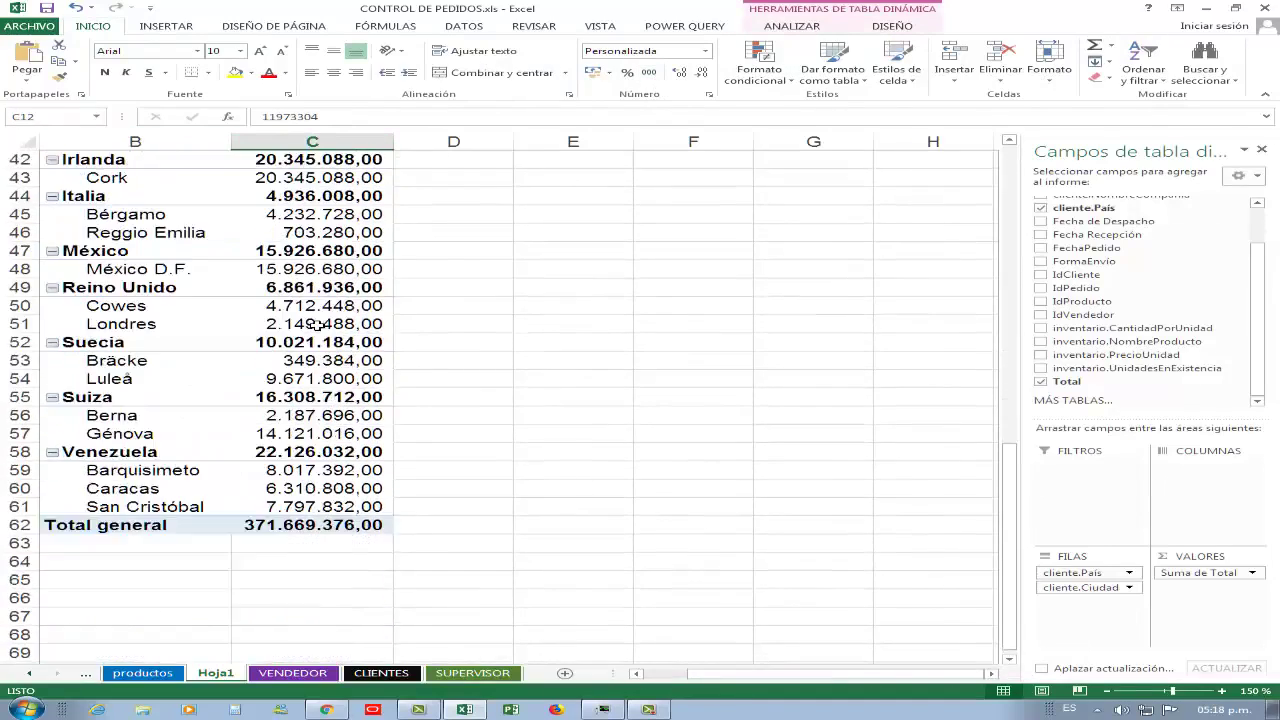
scroll(313, 324, up, 13)
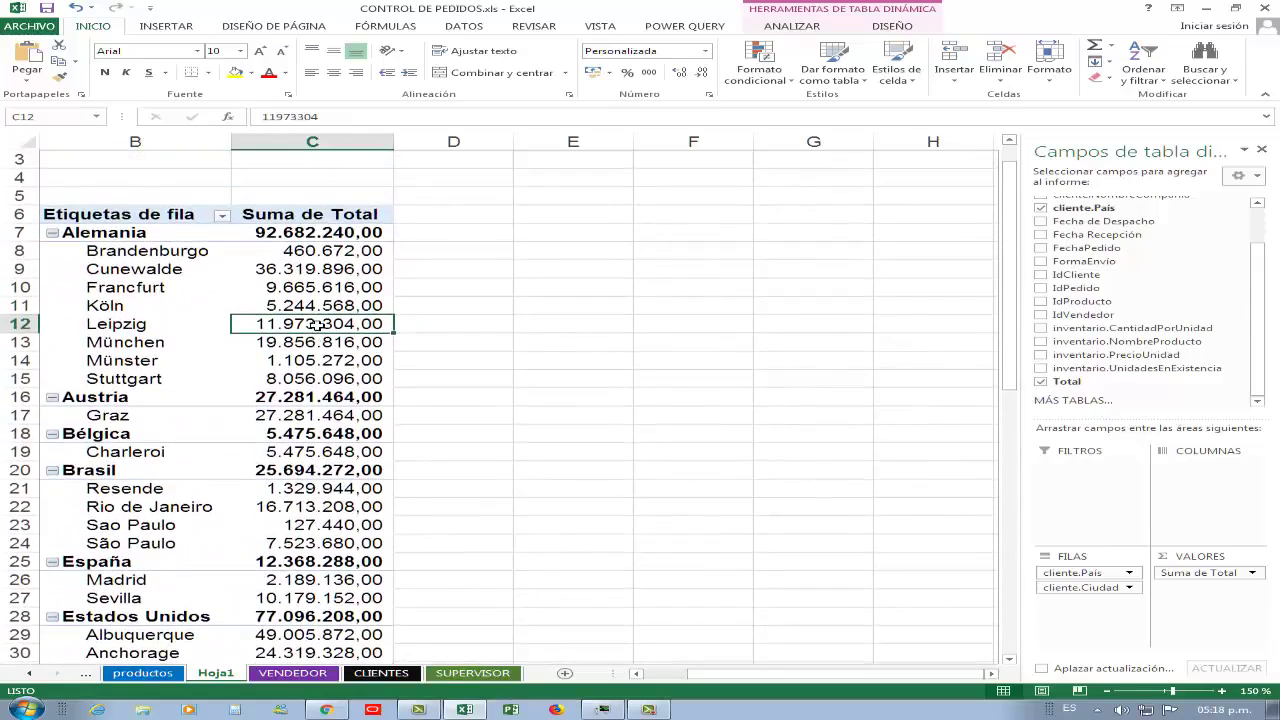
scroll(313, 324, down, 1)
scroll(313, 324, up, 1)
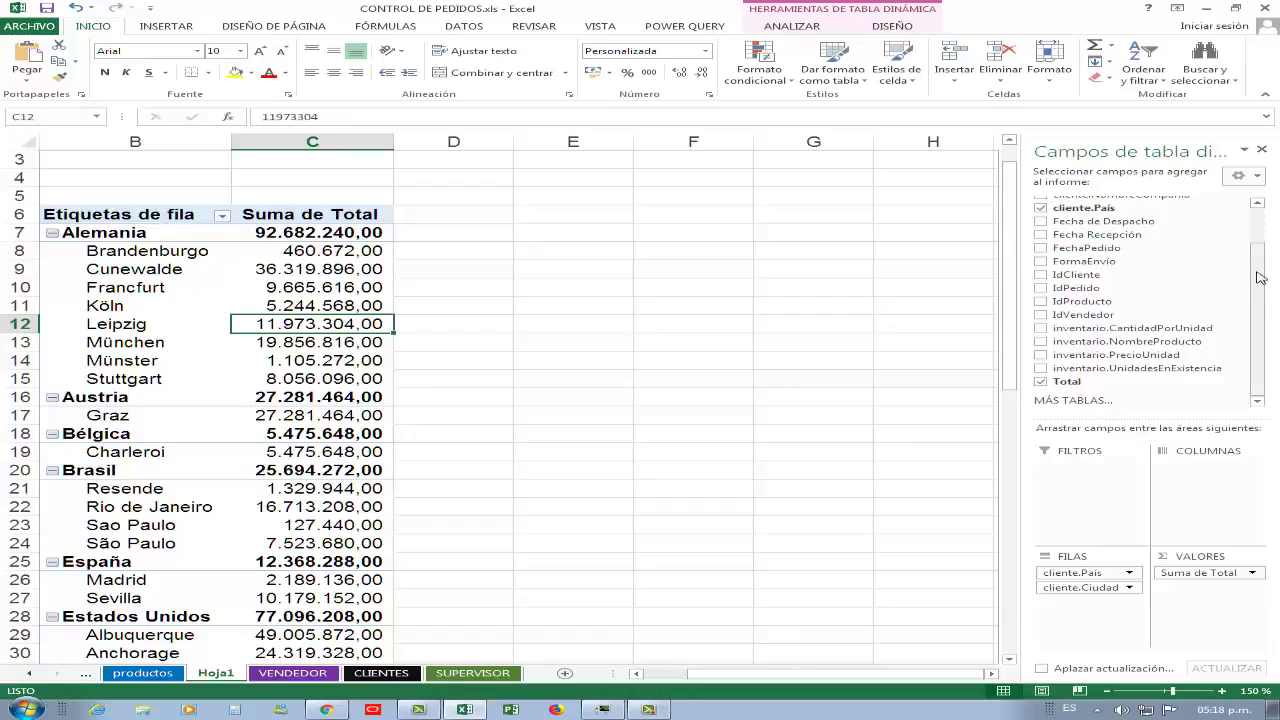
Move cliente.Ciudad from the pivot table's rows to its columns
drag(1257, 272, 1258, 234)
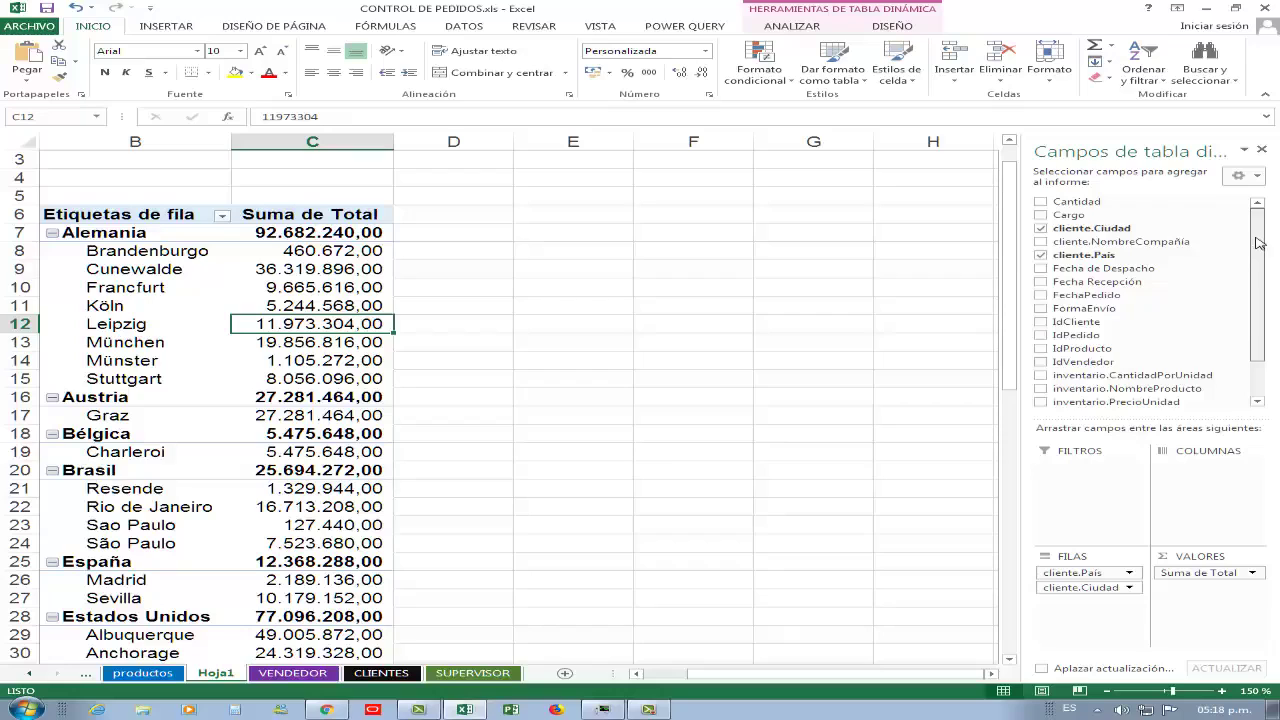
mouse_move(1259, 243)
mouse_down()
mouse_move(1259, 257)
mouse_move(1262, 235)
mouse_up()
drag(1085, 587, 1216, 490)
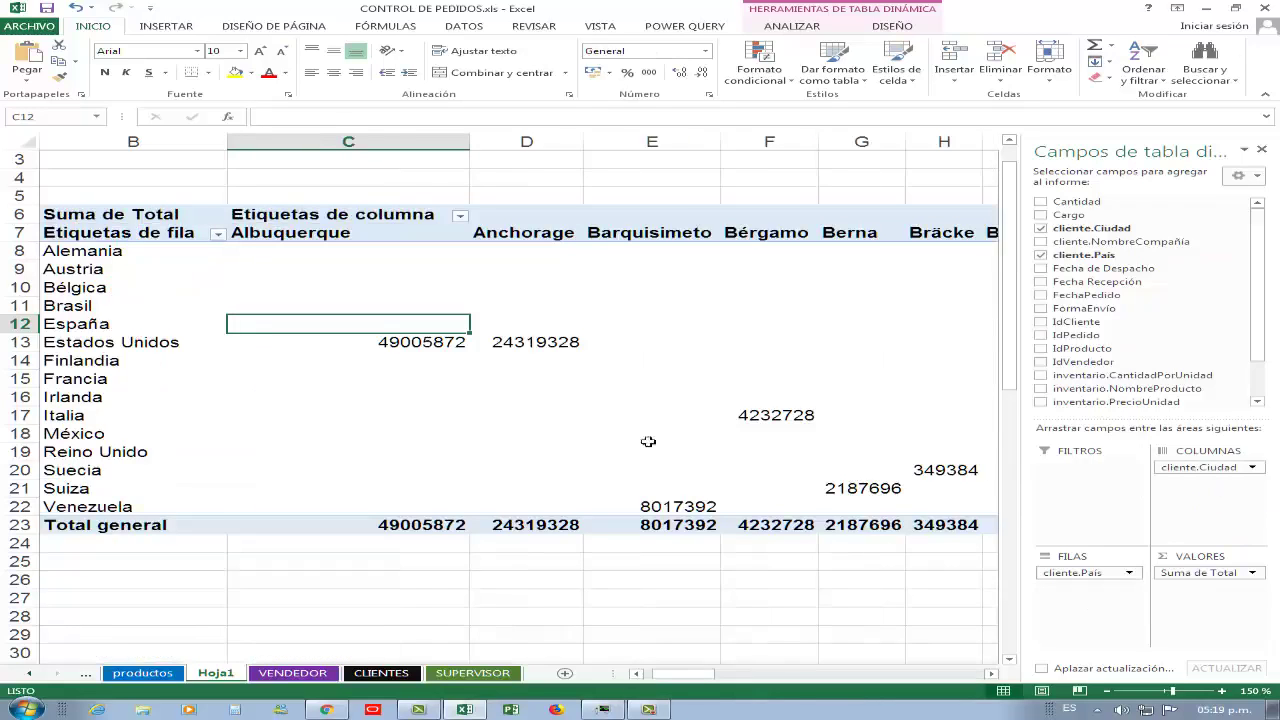
ctrl+scroll(694, 402, down, 5)
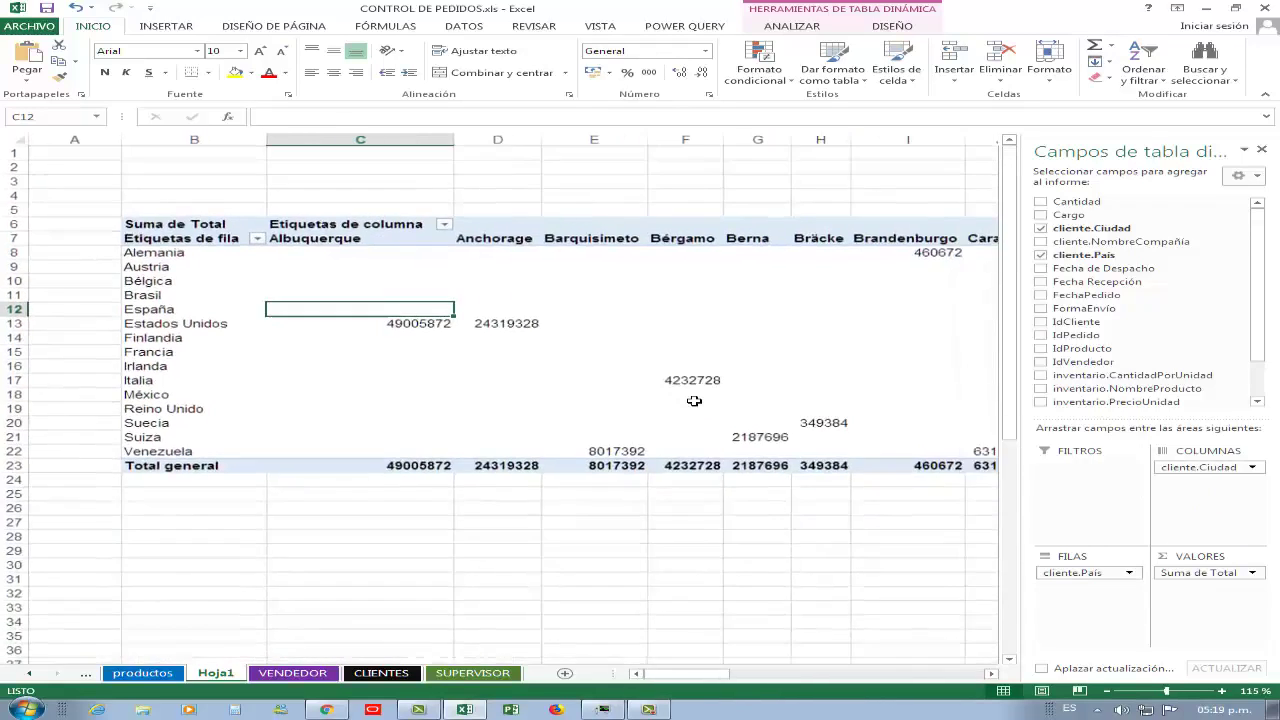
click(988, 674)
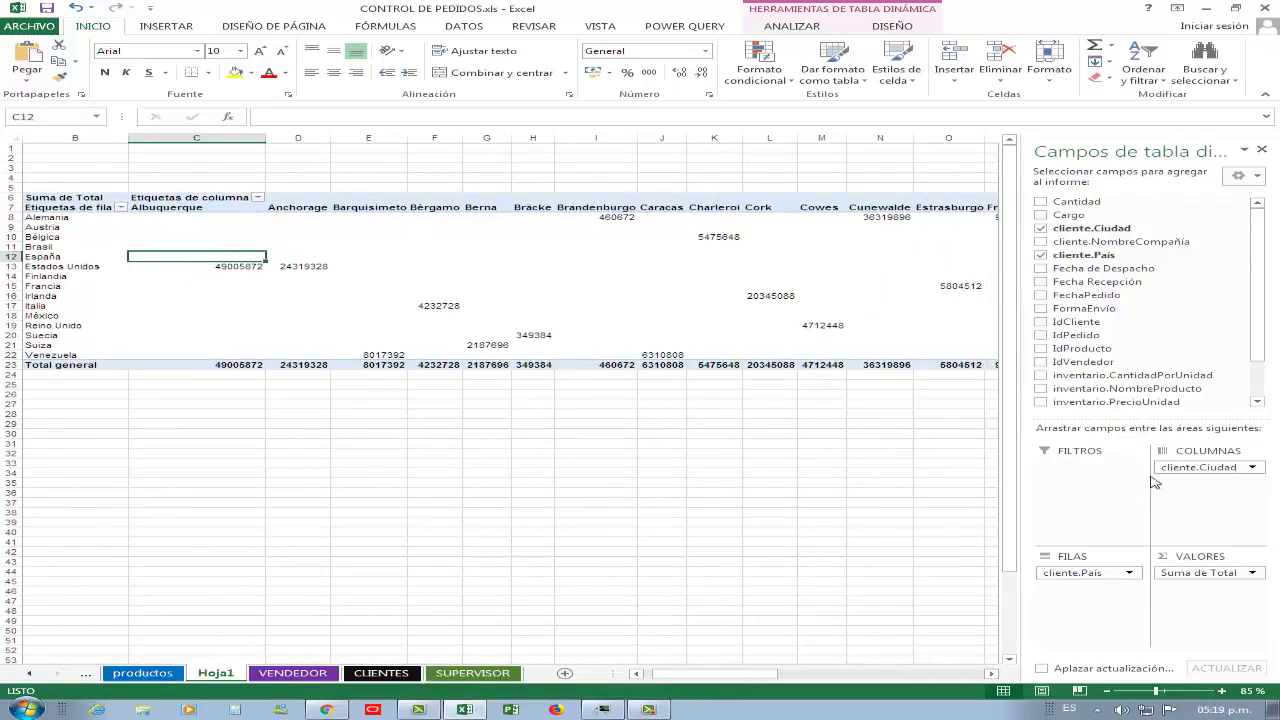
Remove cliente.Ciudad from the pivot table's columns and cliente.País from its rows, leaving only the sum of Total
drag(1208, 478, 1040, 352)
scroll(547, 302, up, 6)
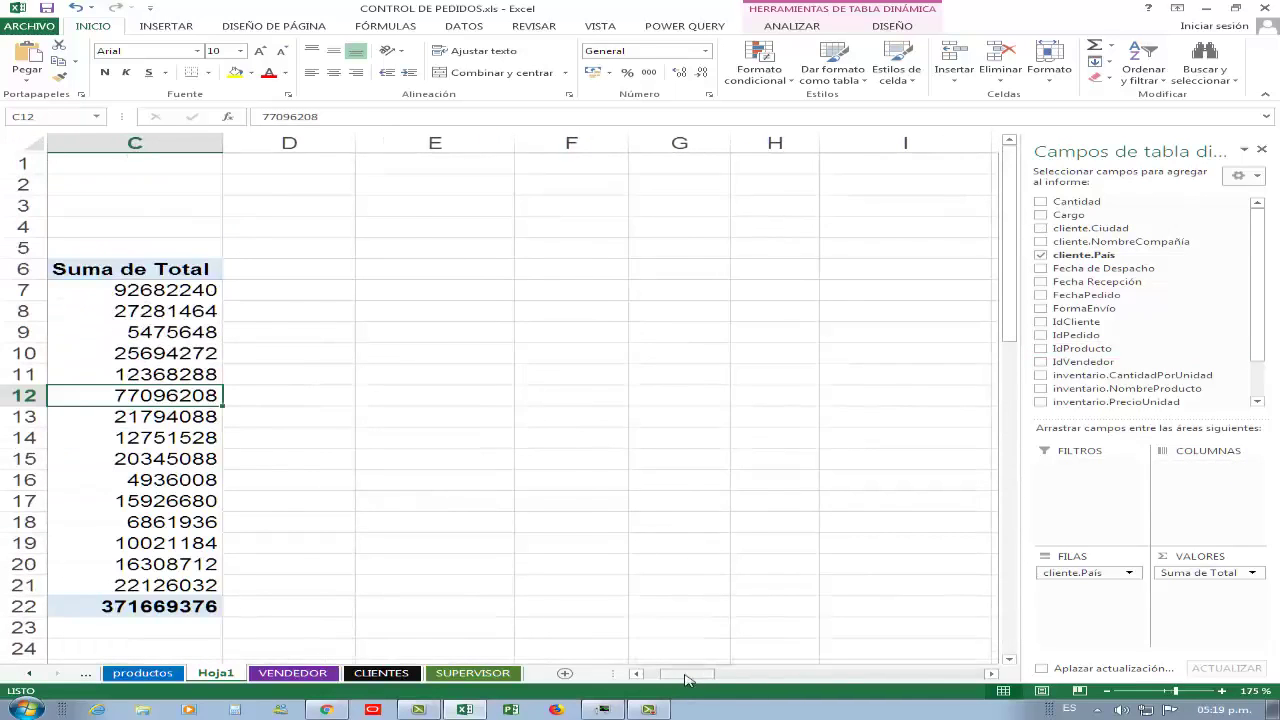
drag(688, 673, 668, 673)
scroll(606, 509, down, 1)
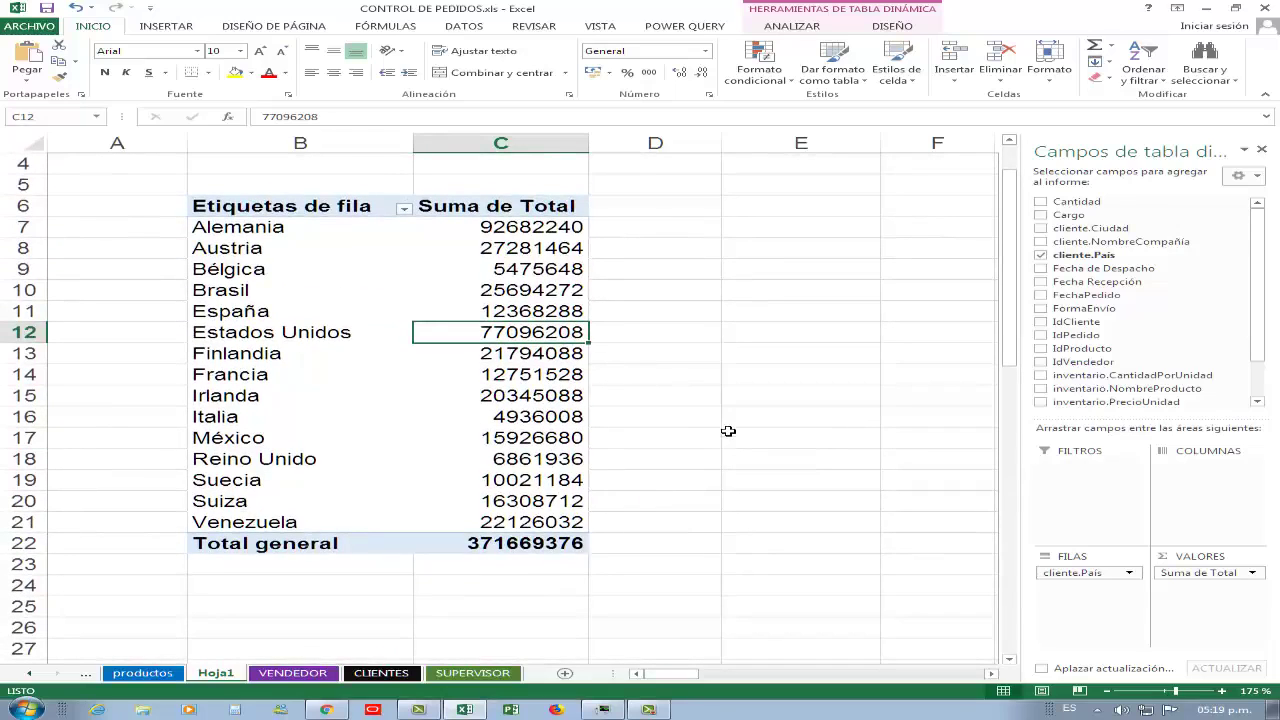
drag(1060, 565, 1225, 265)
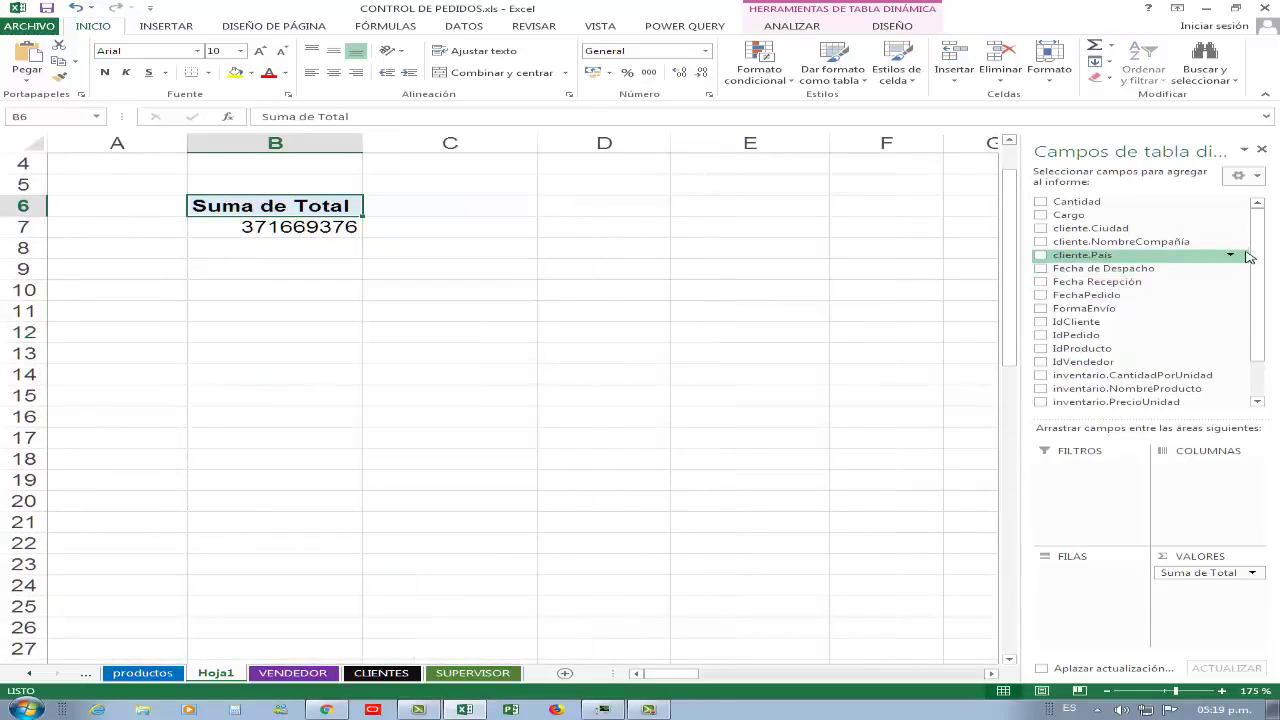
Remove Total from the pivot table's values and add inventario.NombreProducto to its rows
scroll(1250, 255, down, 2)
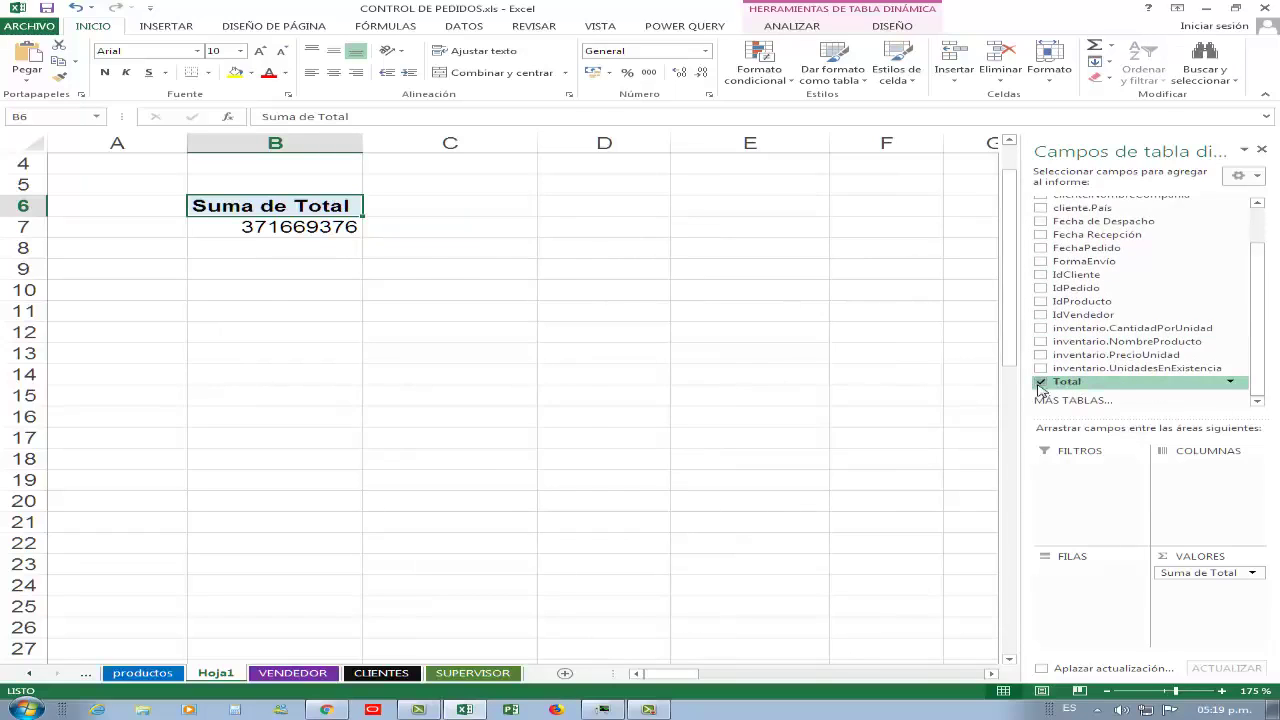
click(1041, 382)
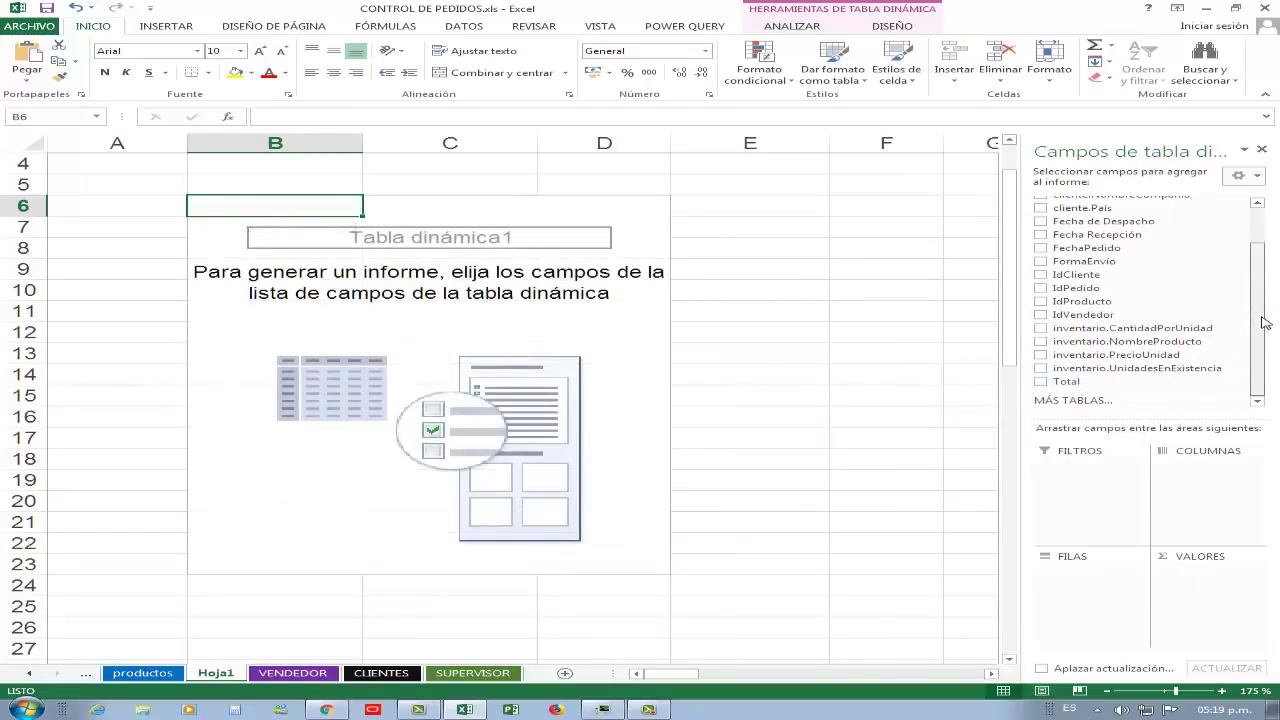
drag(1263, 322, 1263, 282)
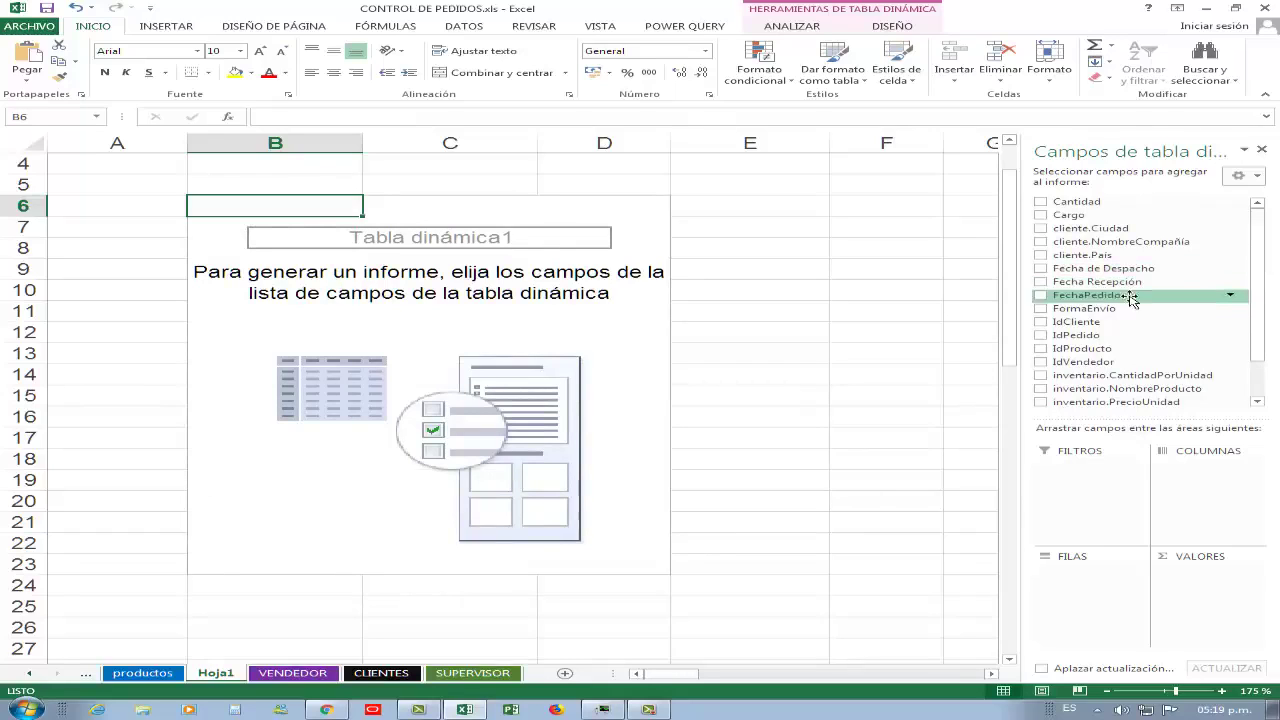
drag(1257, 341, 1258, 353)
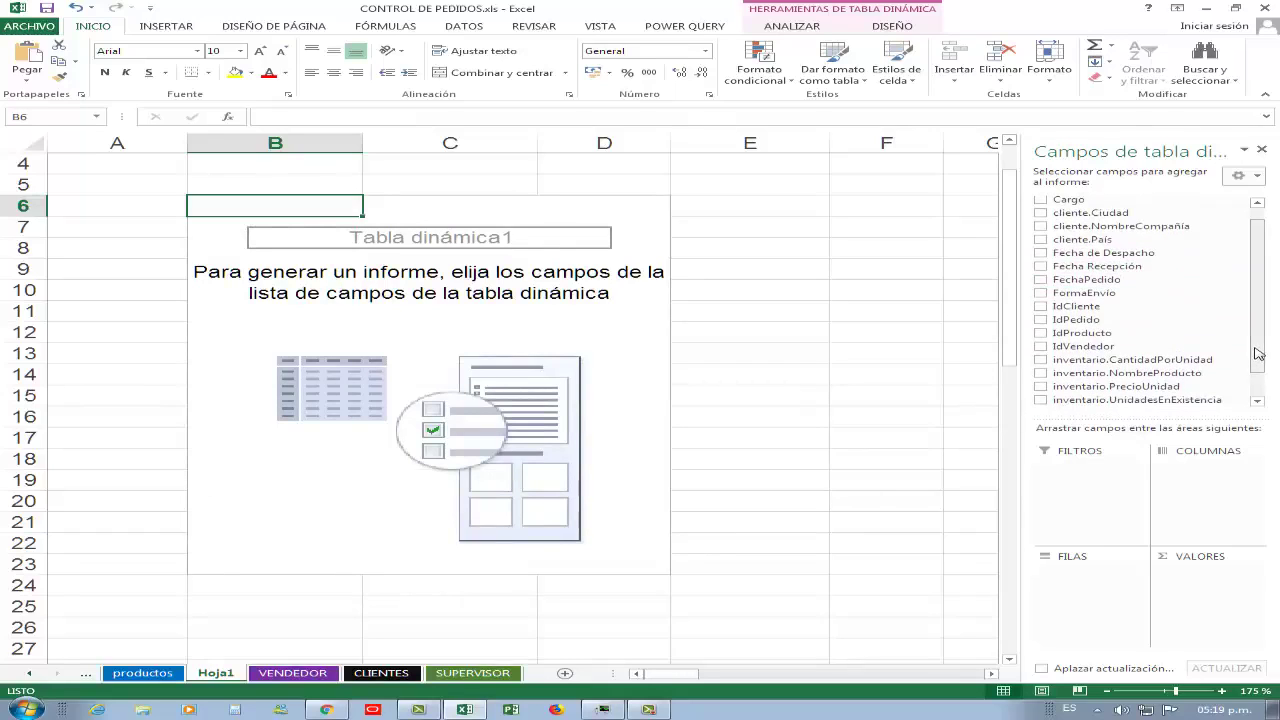
drag(1133, 381, 1090, 590)
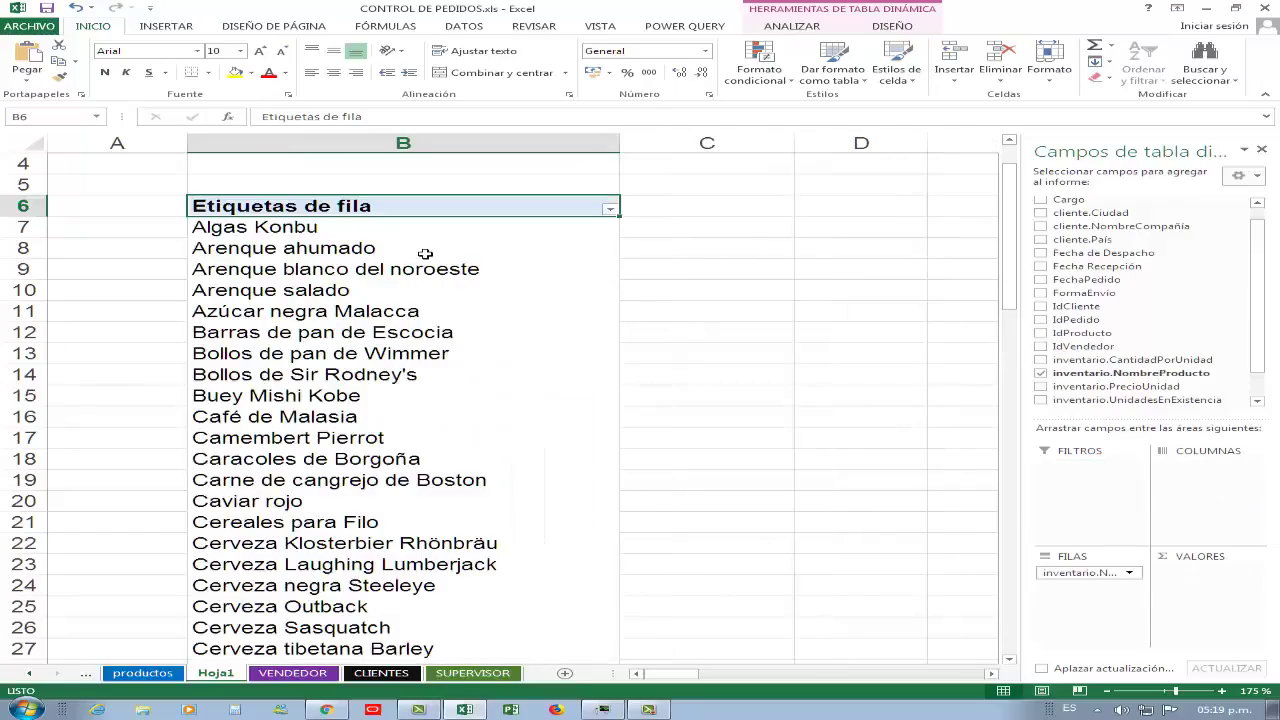
Review the product names listed in the pivot table's rows
scroll(447, 276, down, 12)
scroll(440, 275, up, 8)
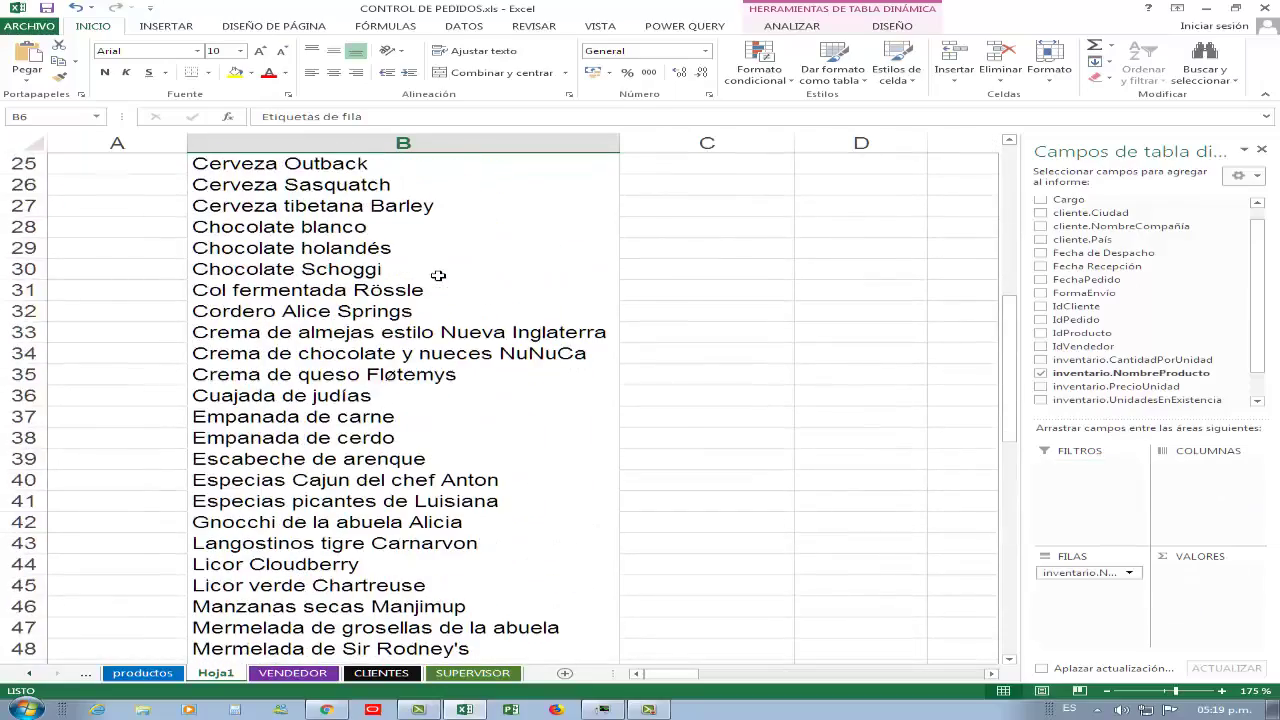
scroll(438, 274, up, 5)
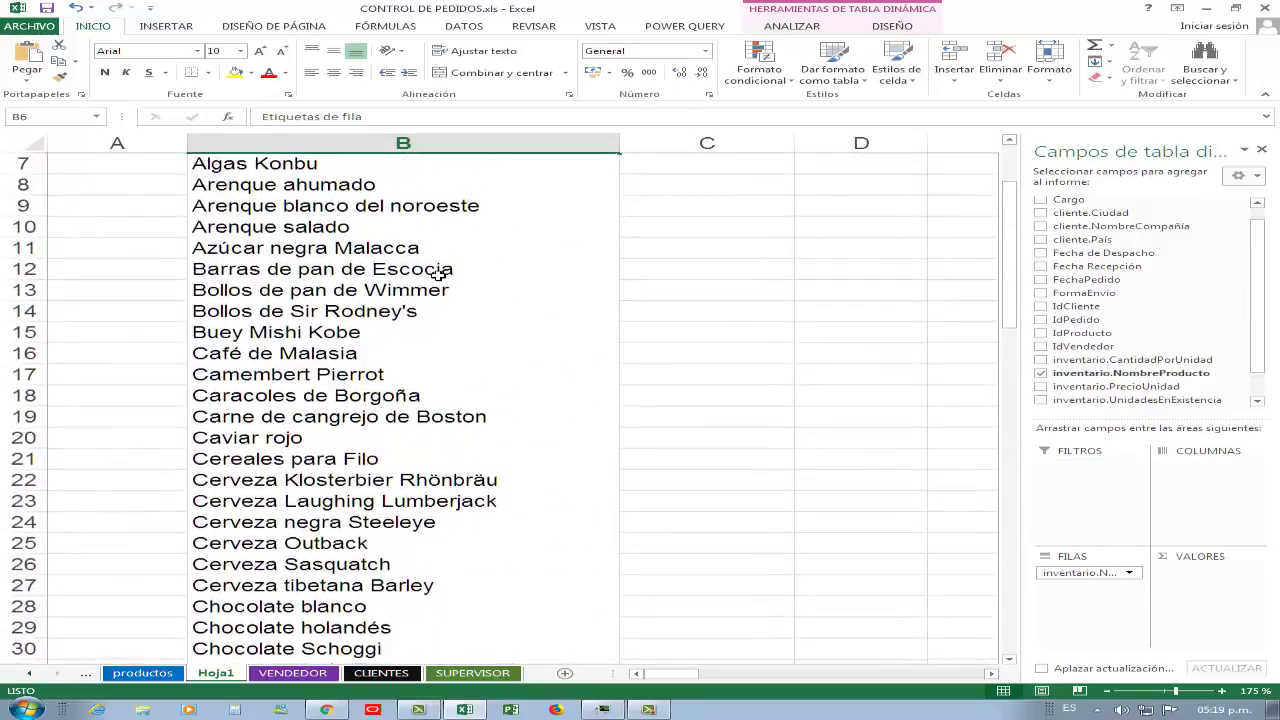
click(990, 674)
scroll(608, 390, down, 1)
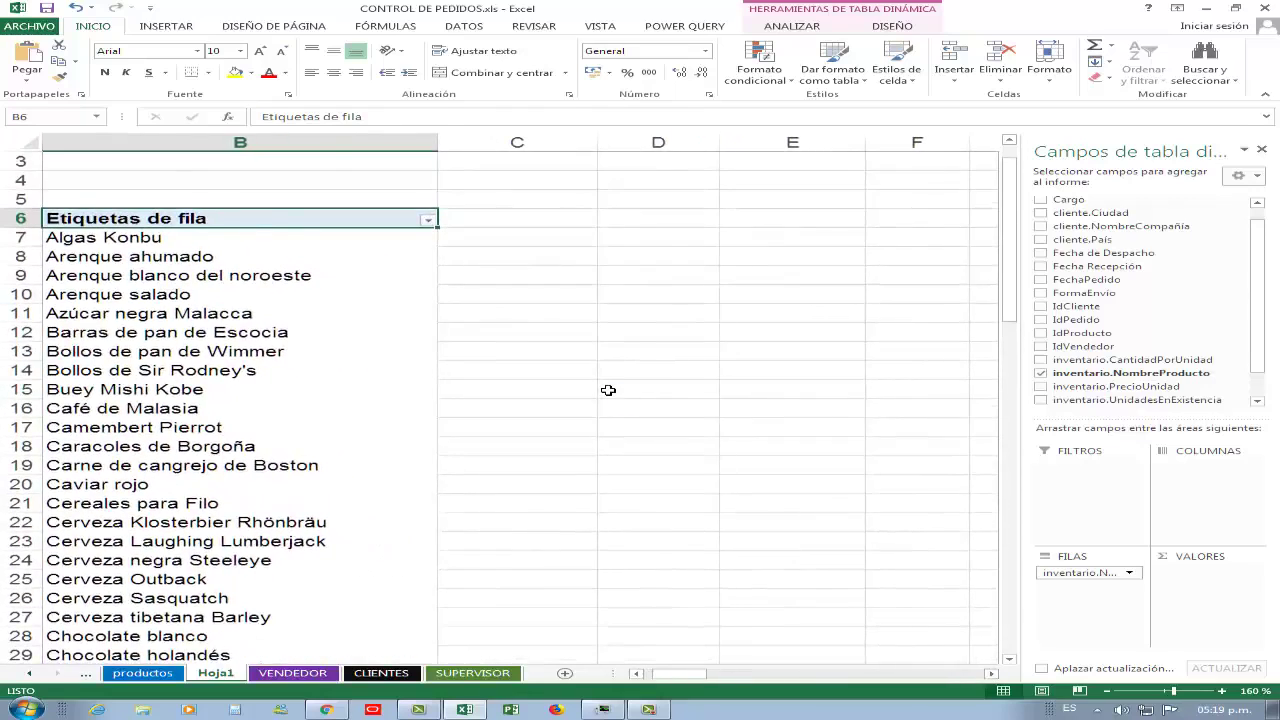
scroll(608, 390, down, 1)
scroll(622, 391, down, 1)
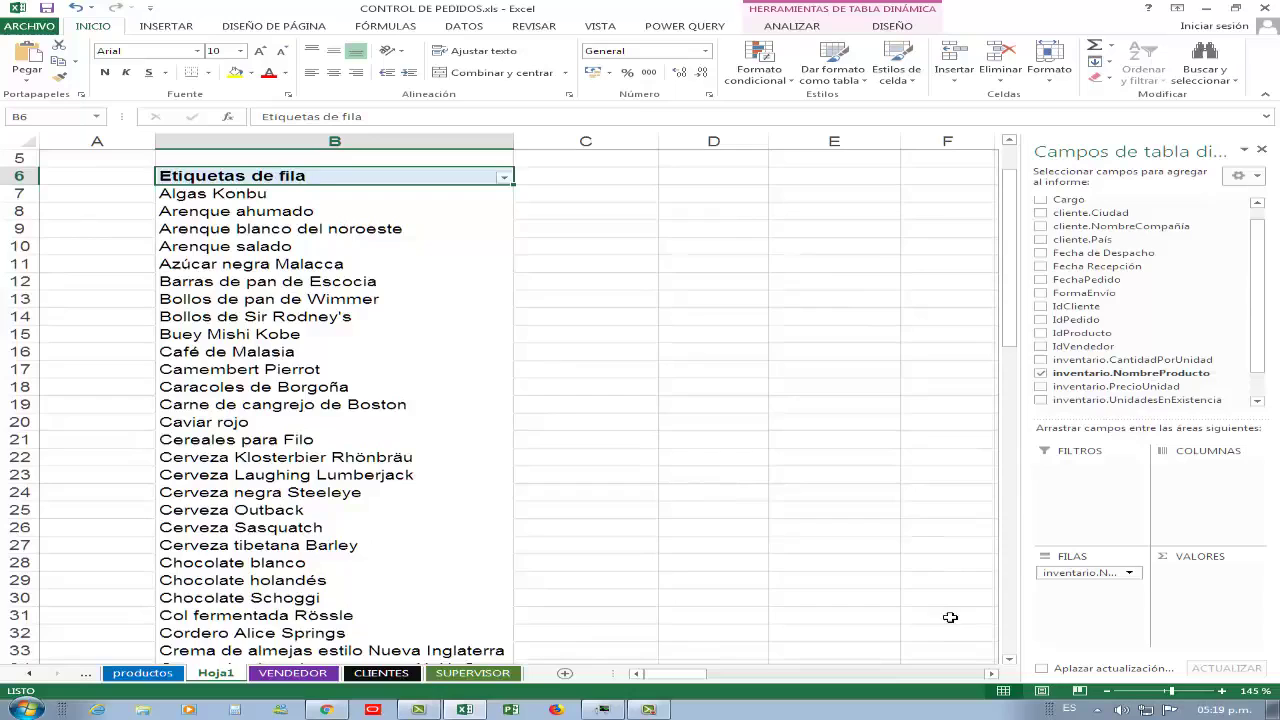
click(990, 674)
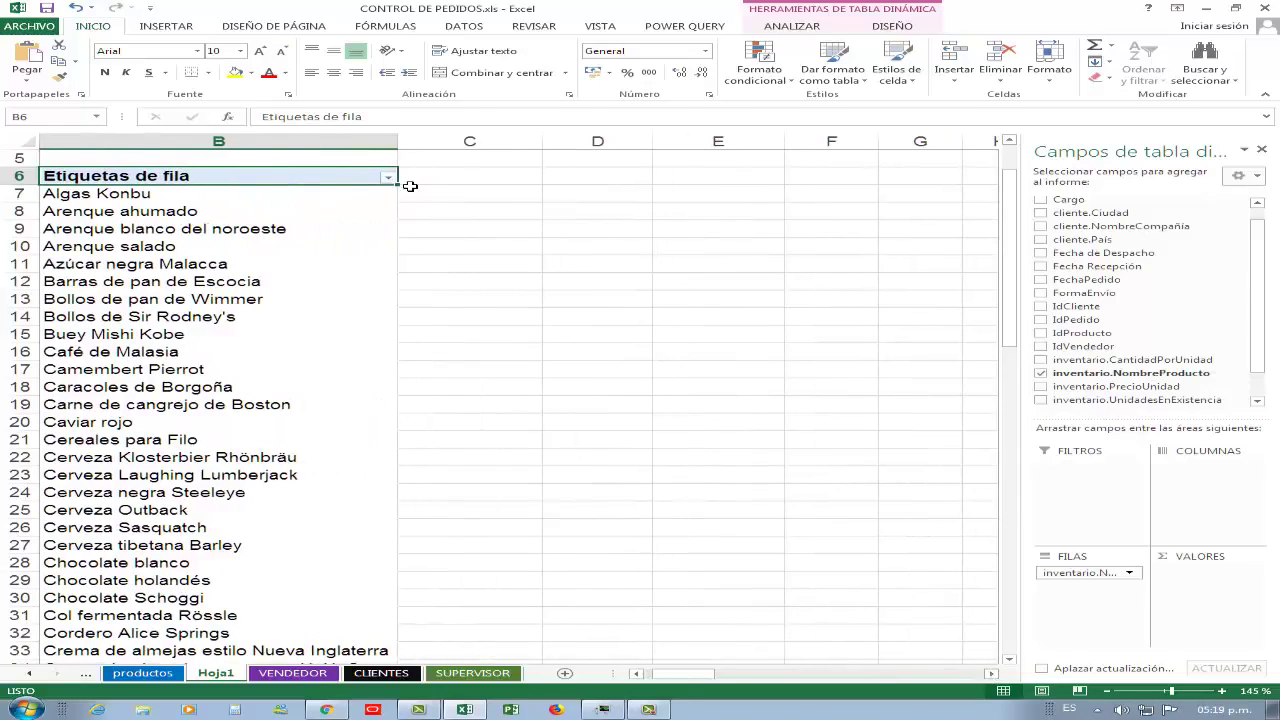
Add cliente.País to the pivot table's columns and narrow column C
scroll(1260, 237, up, 1)
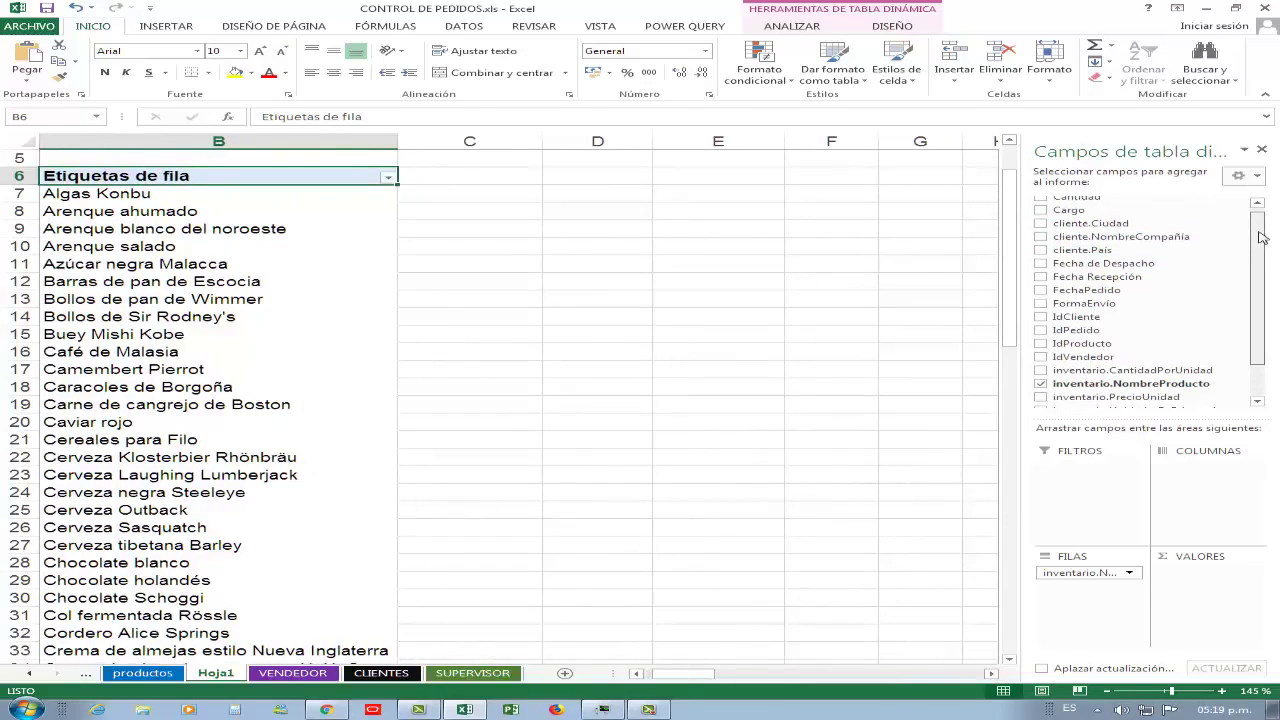
drag(1260, 237, 1260, 248)
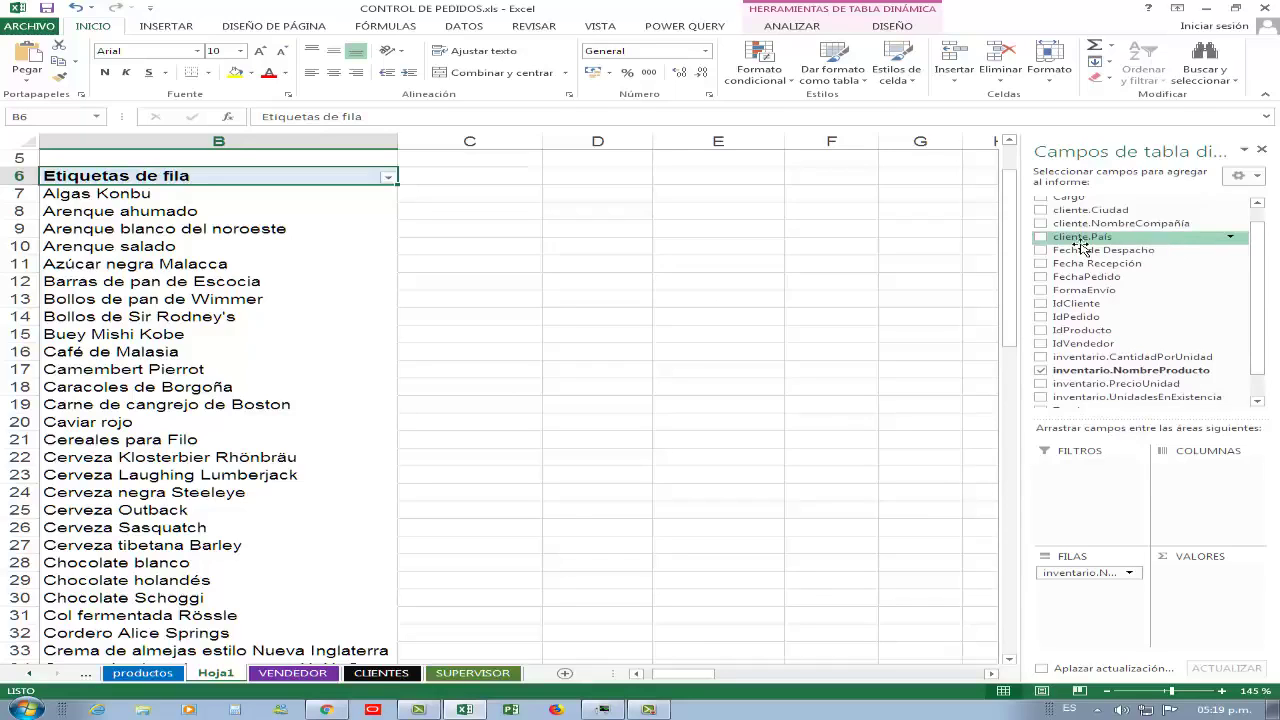
drag(1075, 240, 1248, 490)
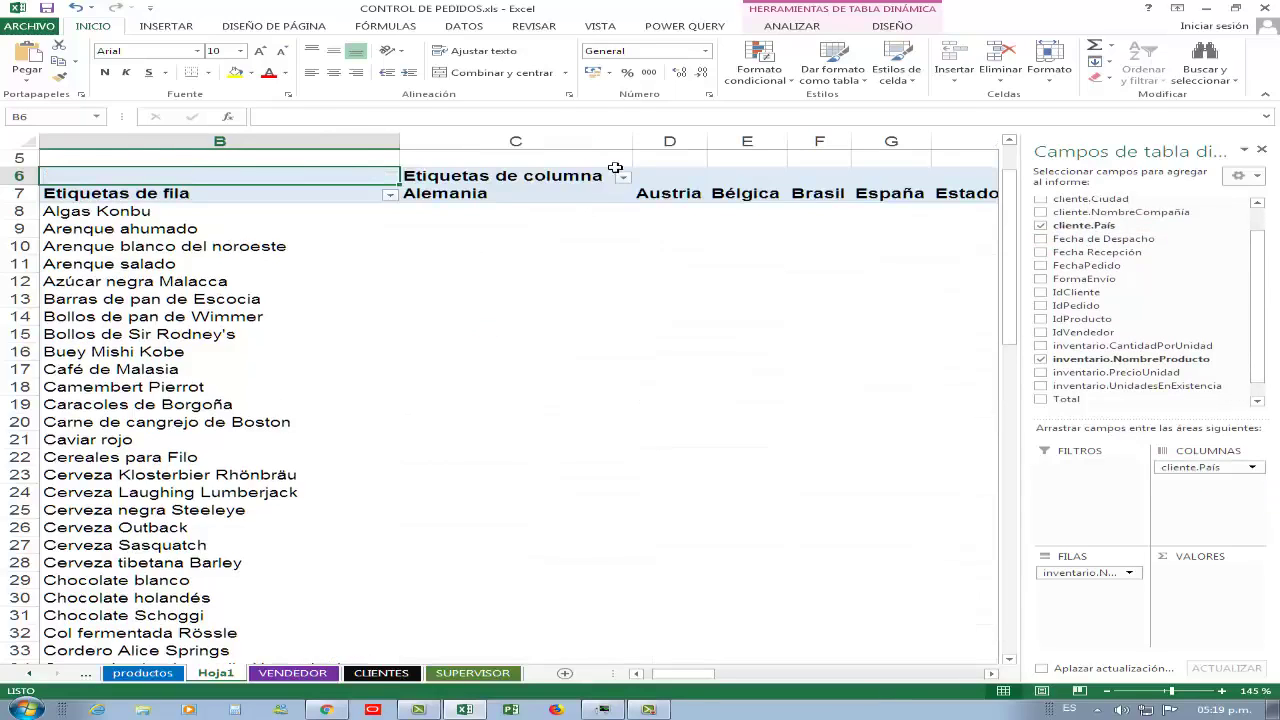
drag(644, 150, 580, 156)
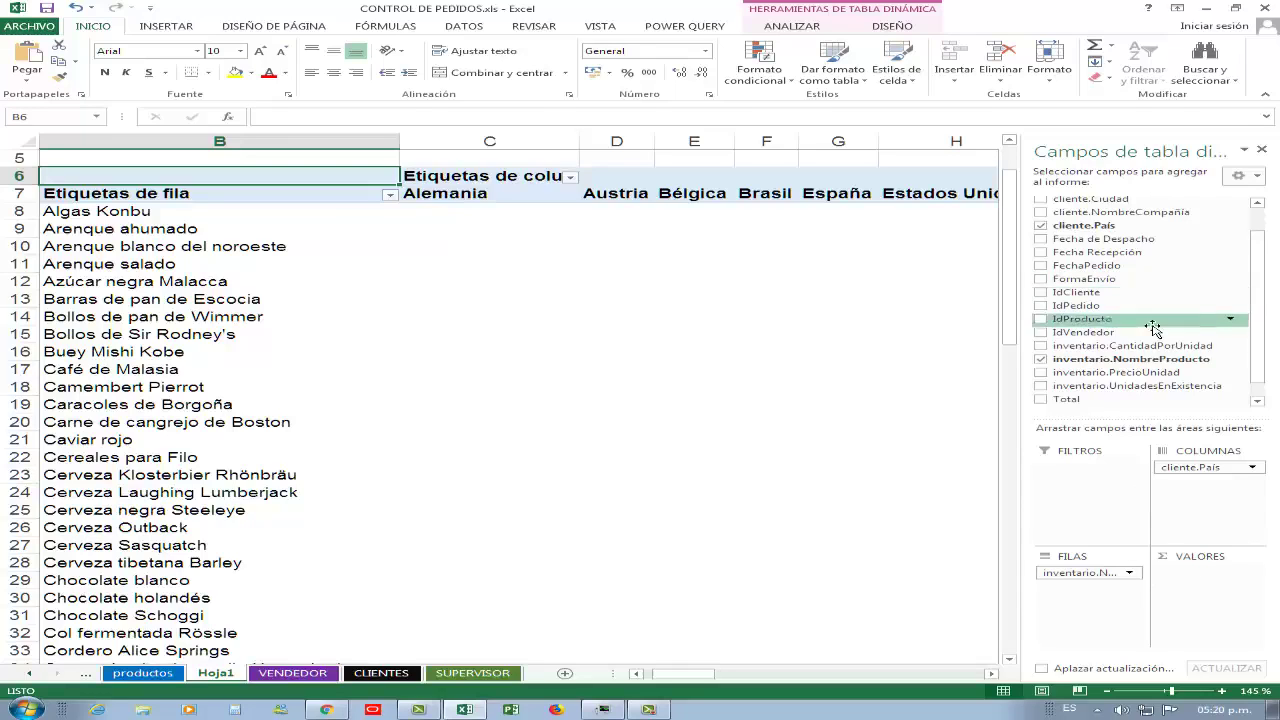
Add cliente.País to the pivot table's values as a count, and narrow column C so more countries fit in view
drag(1100, 232, 1205, 580)
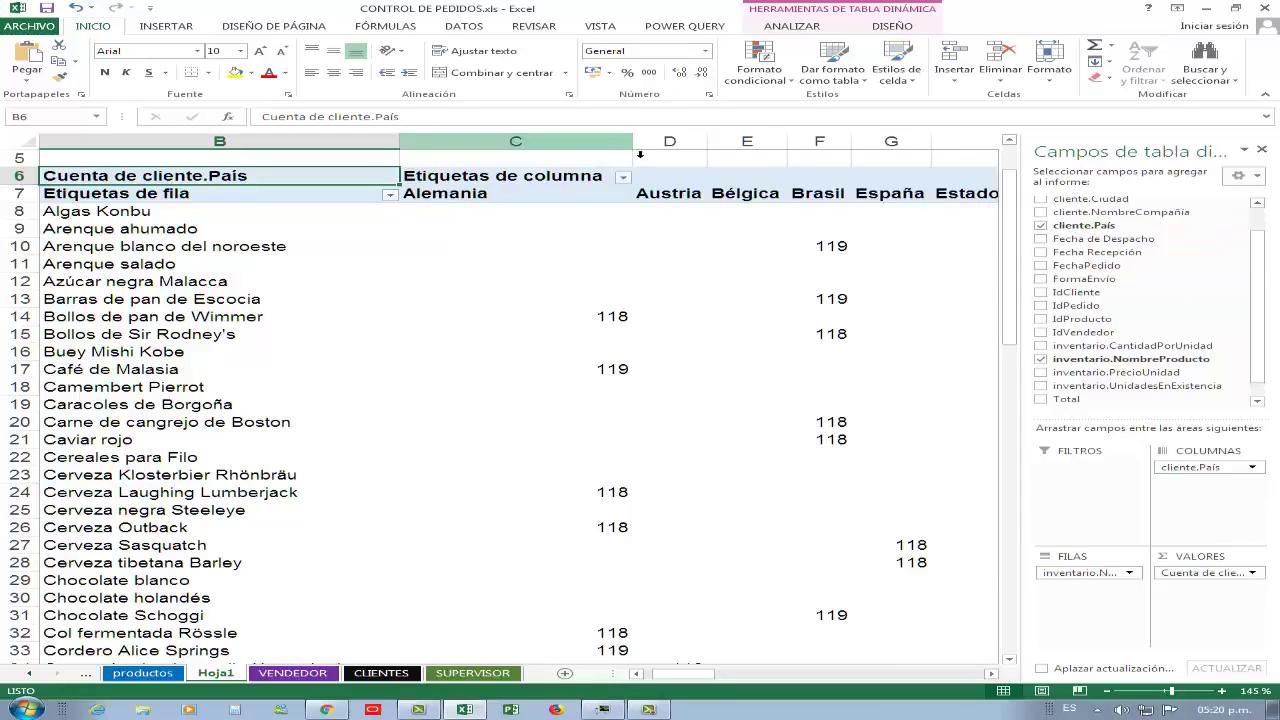
drag(632, 145, 540, 152)
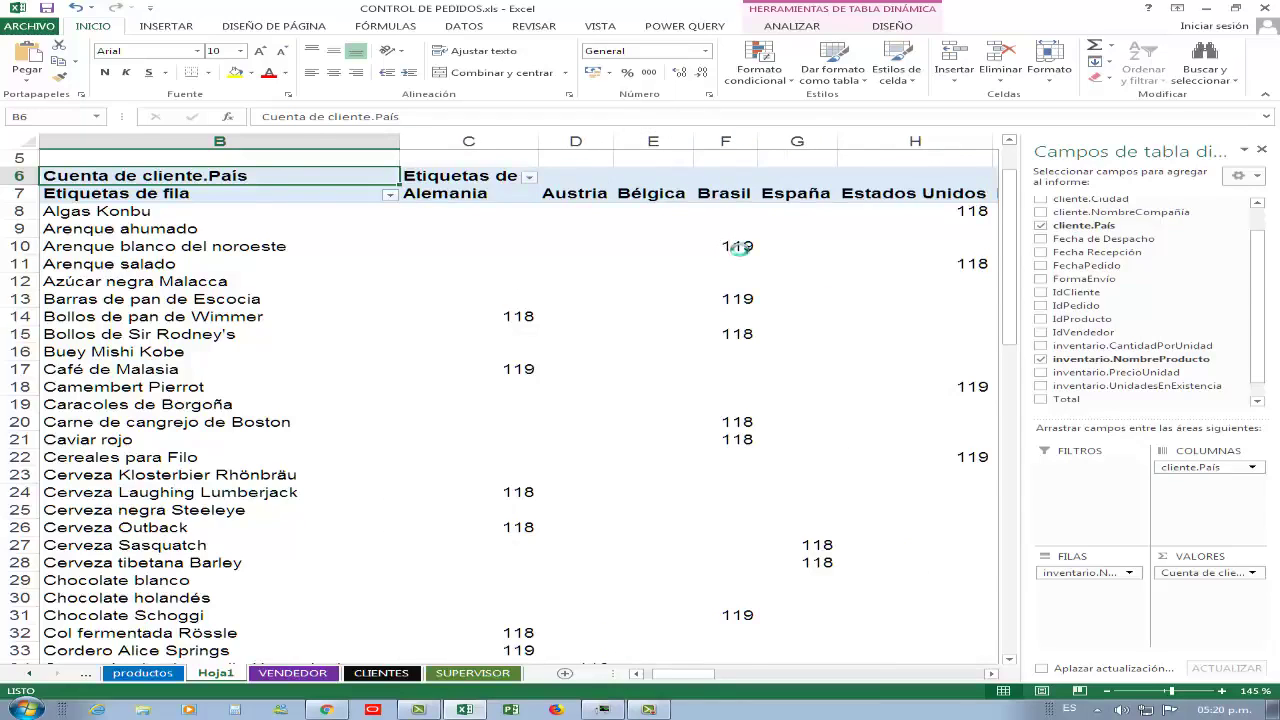
scroll(731, 243, down, 3)
scroll(731, 243, down, 3)
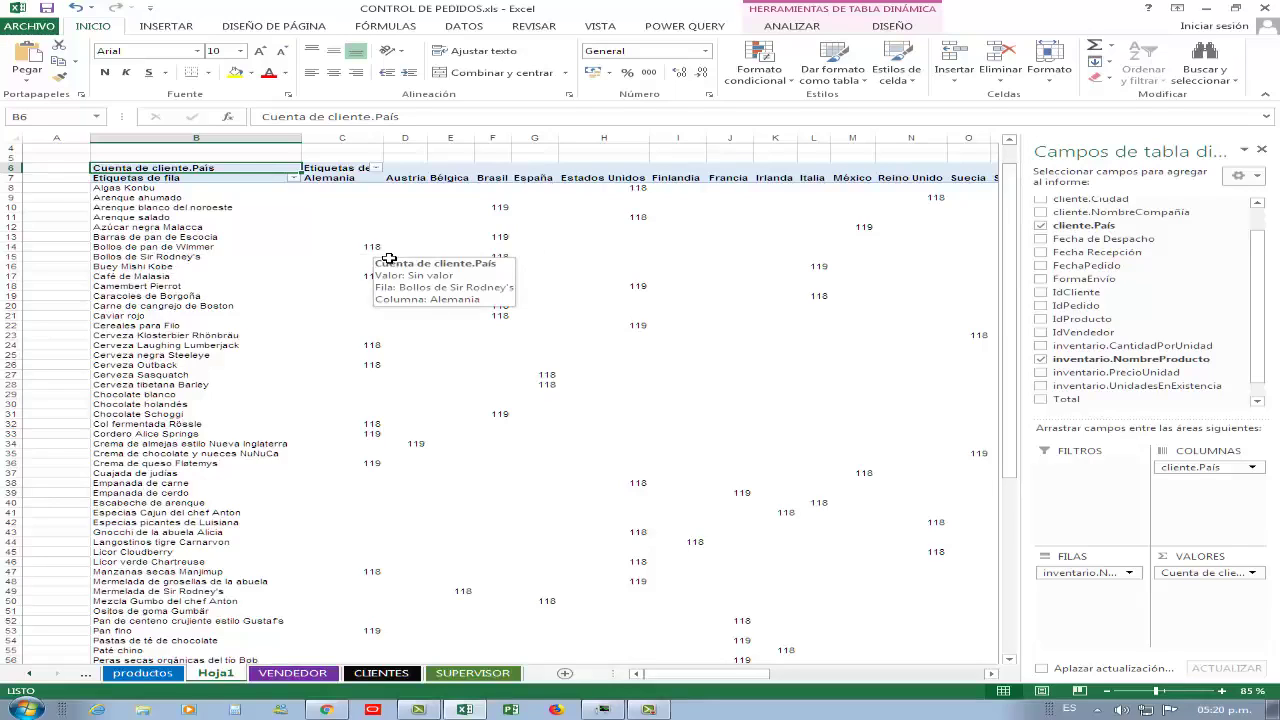
click(391, 147)
drag(382, 138, 364, 145)
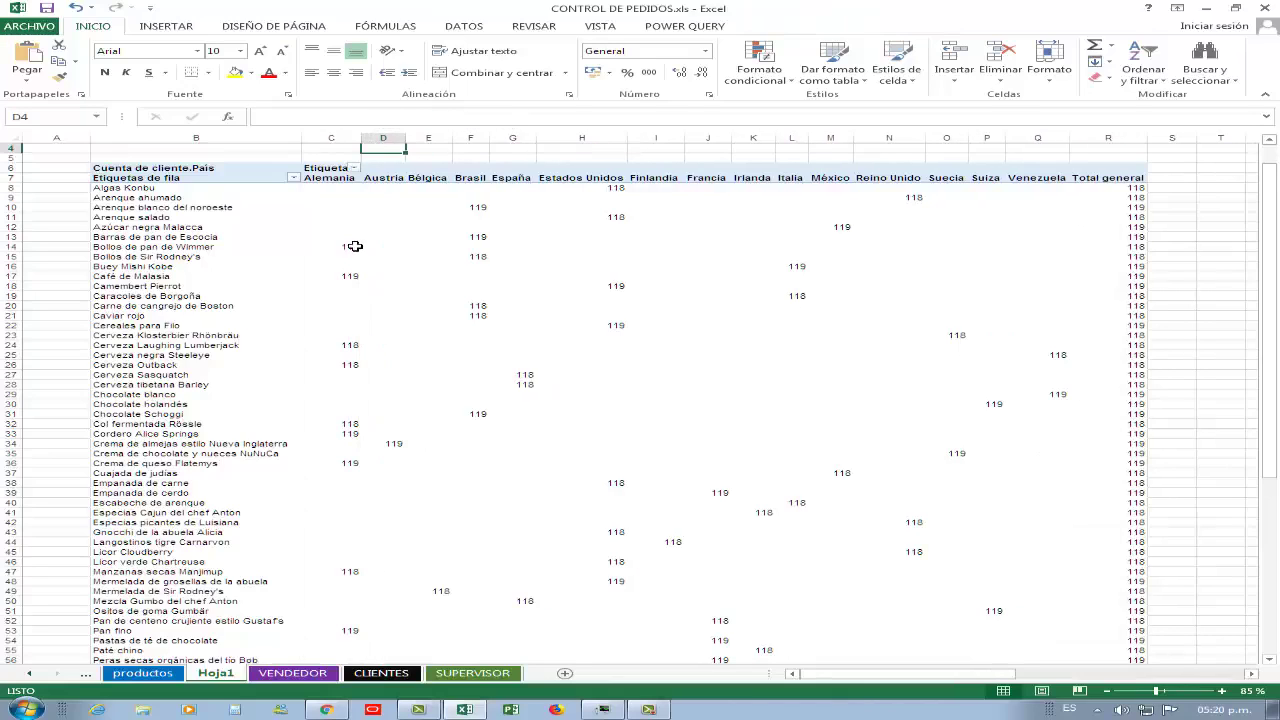
Extract the records behind the Bollos de pan de Wimmer count for Alemania to a new sheet and look through them
click(350, 247)
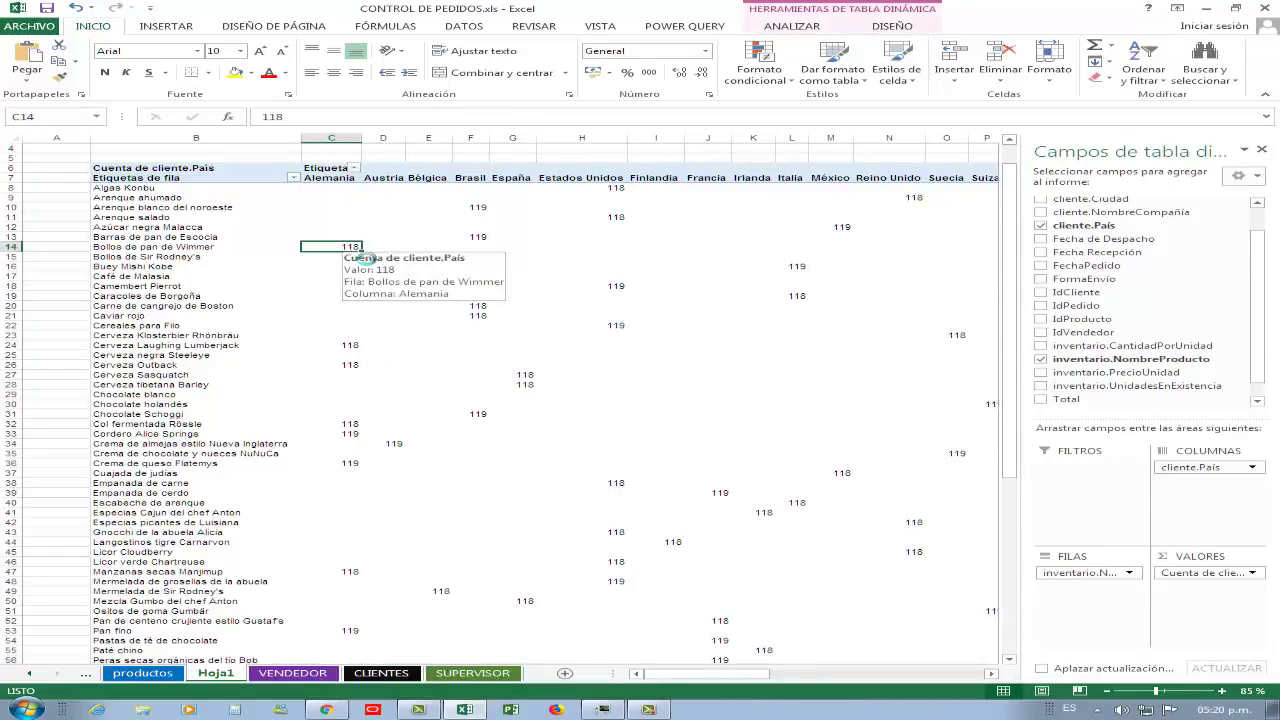
double_click(350, 247)
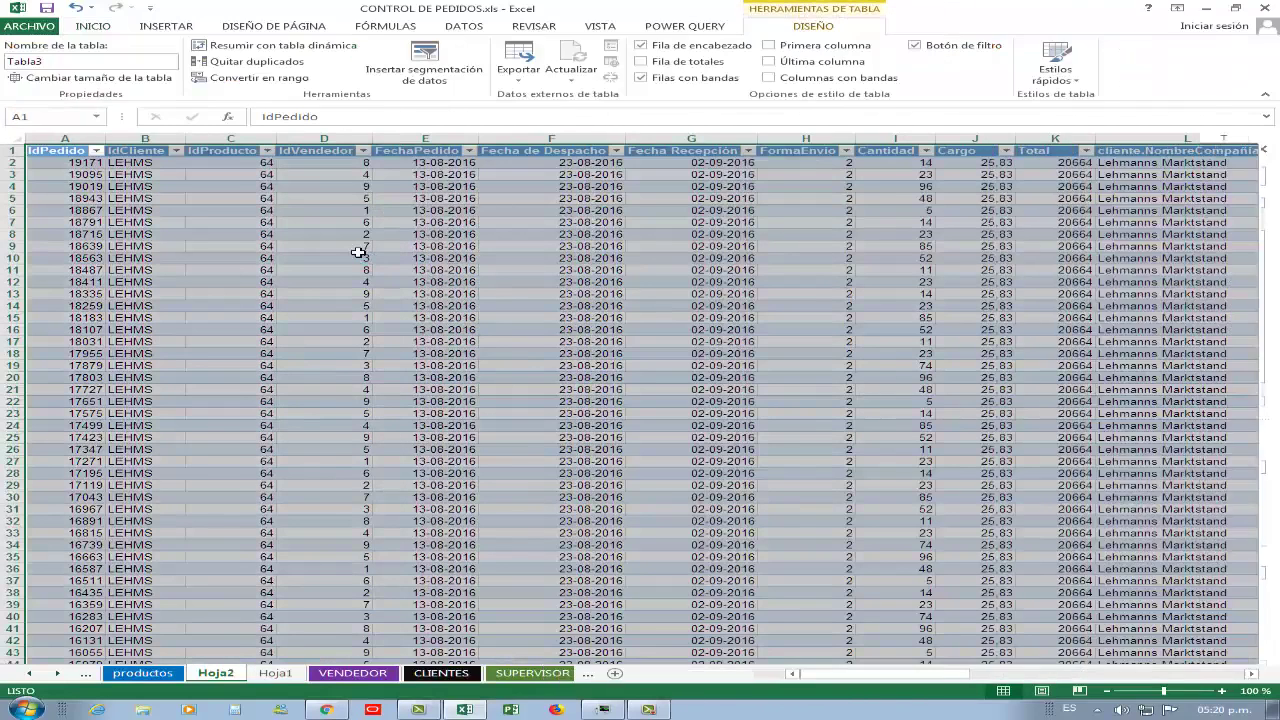
scroll(358, 252, down, 12)
scroll(358, 252, up, 12)
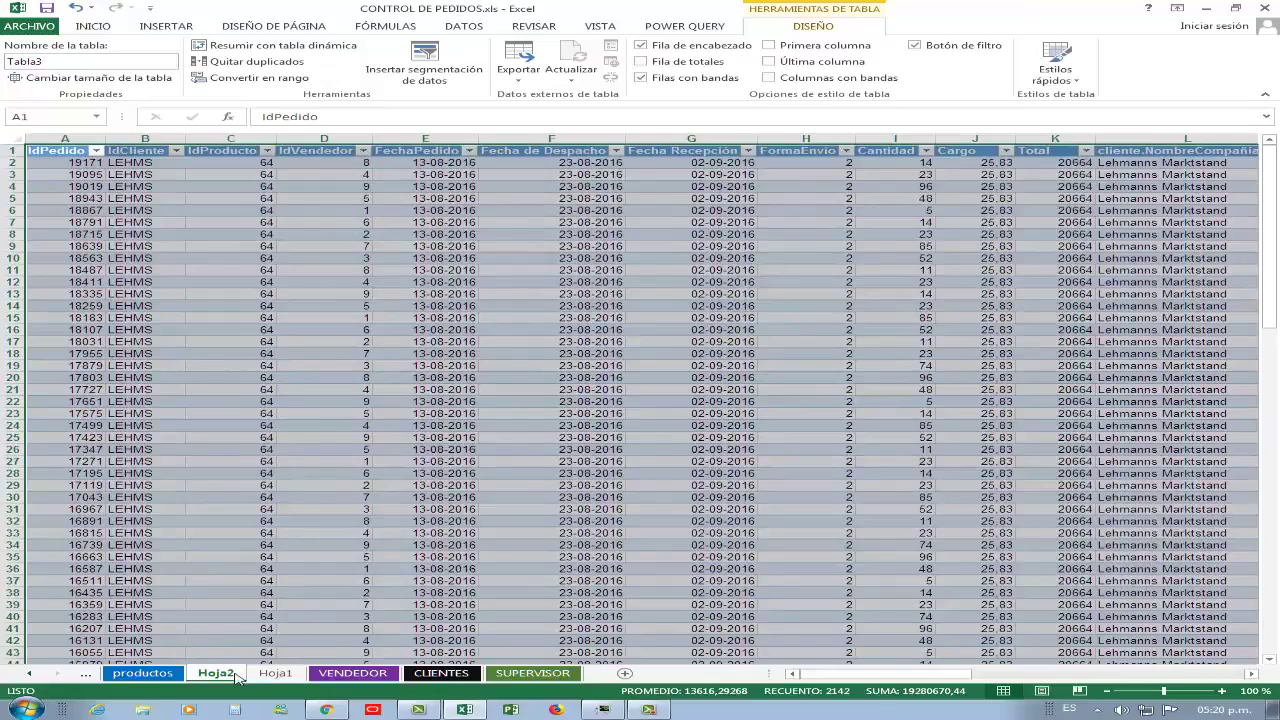
Return to the pivot table on Hoja1 and examine the counts by product and country
click(275, 673)
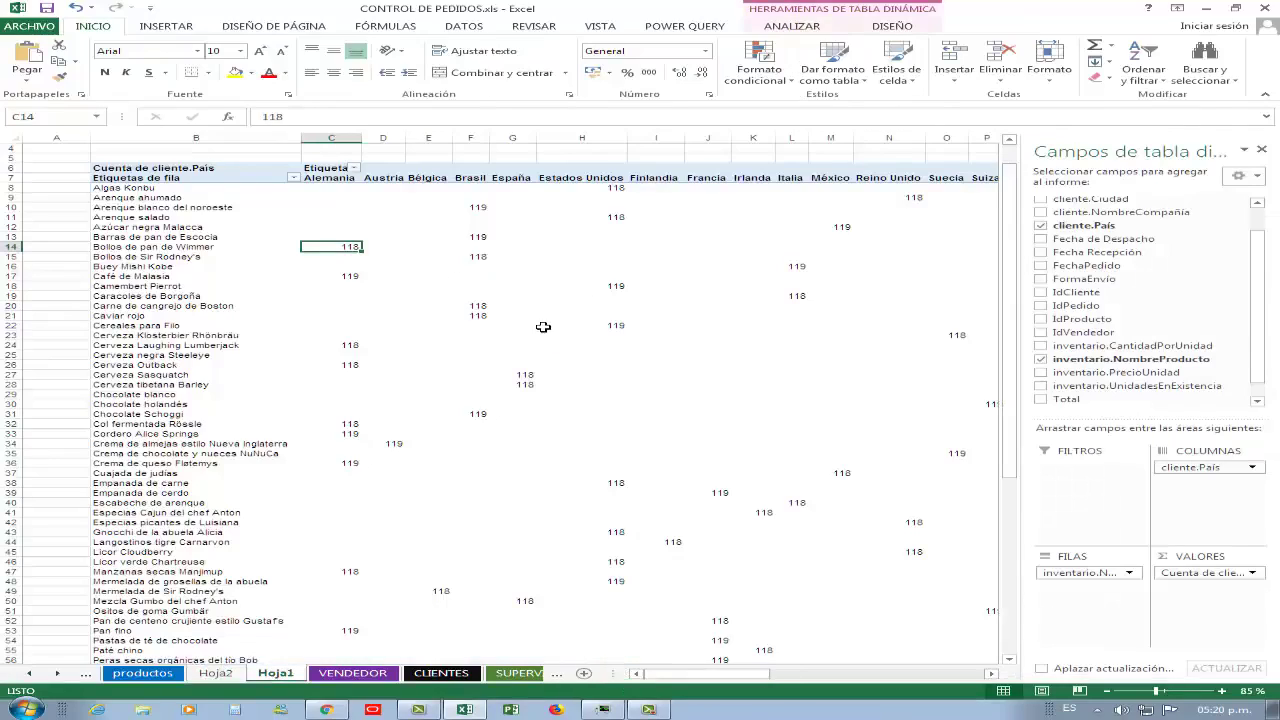
ctrl+scroll(543, 327, down, 3)
ctrl+scroll(543, 327, up, 5)
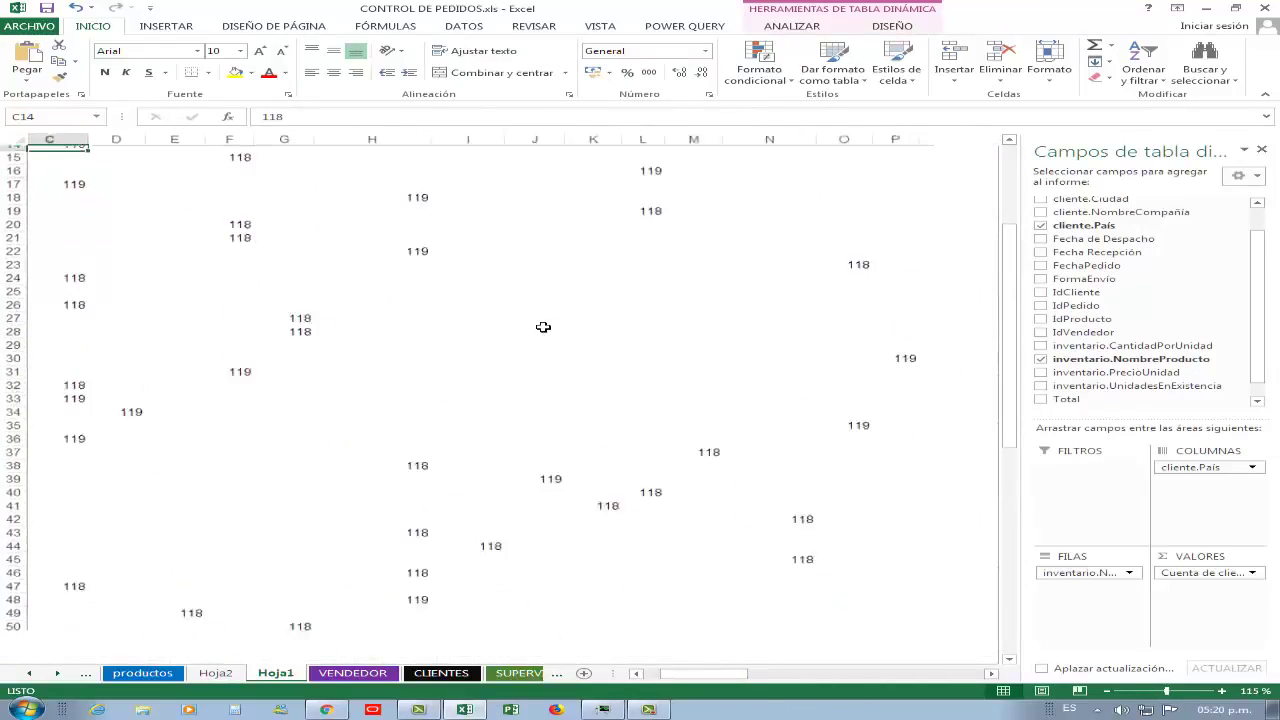
ctrl+scroll(543, 327, up, 1)
drag(703, 673, 682, 673)
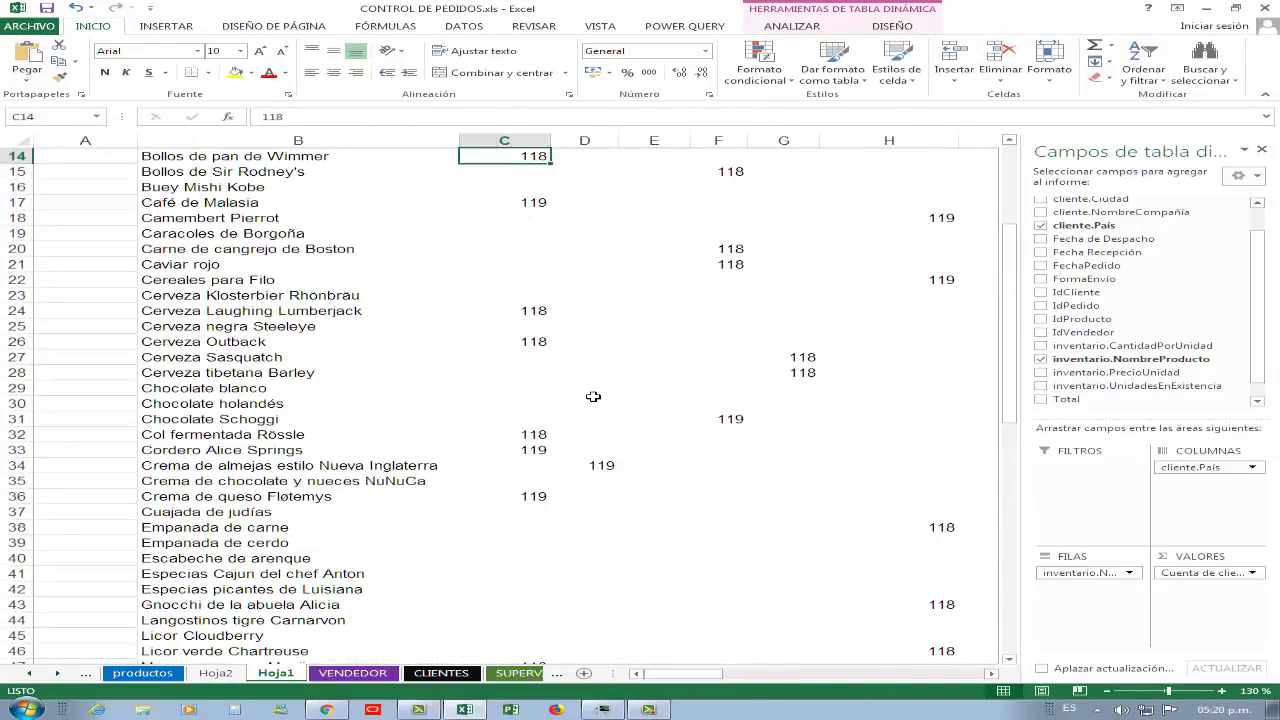
scroll(593, 397, up, 3)
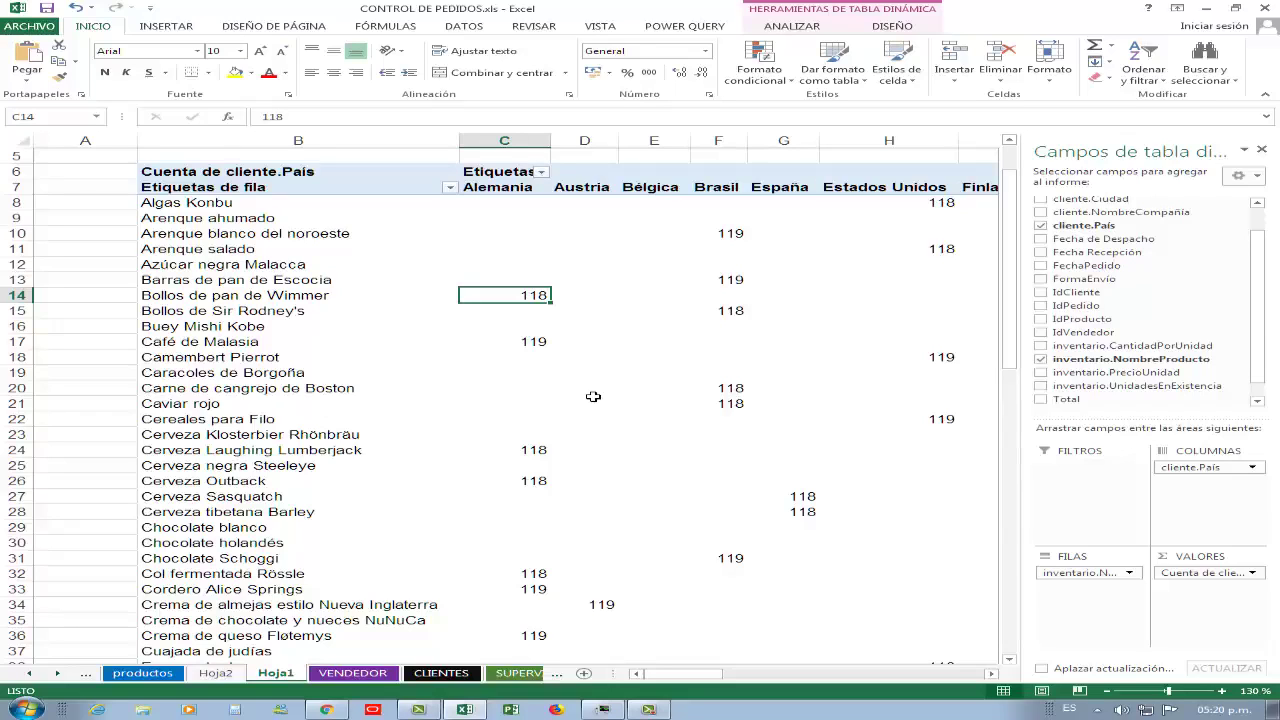
click(991, 674)
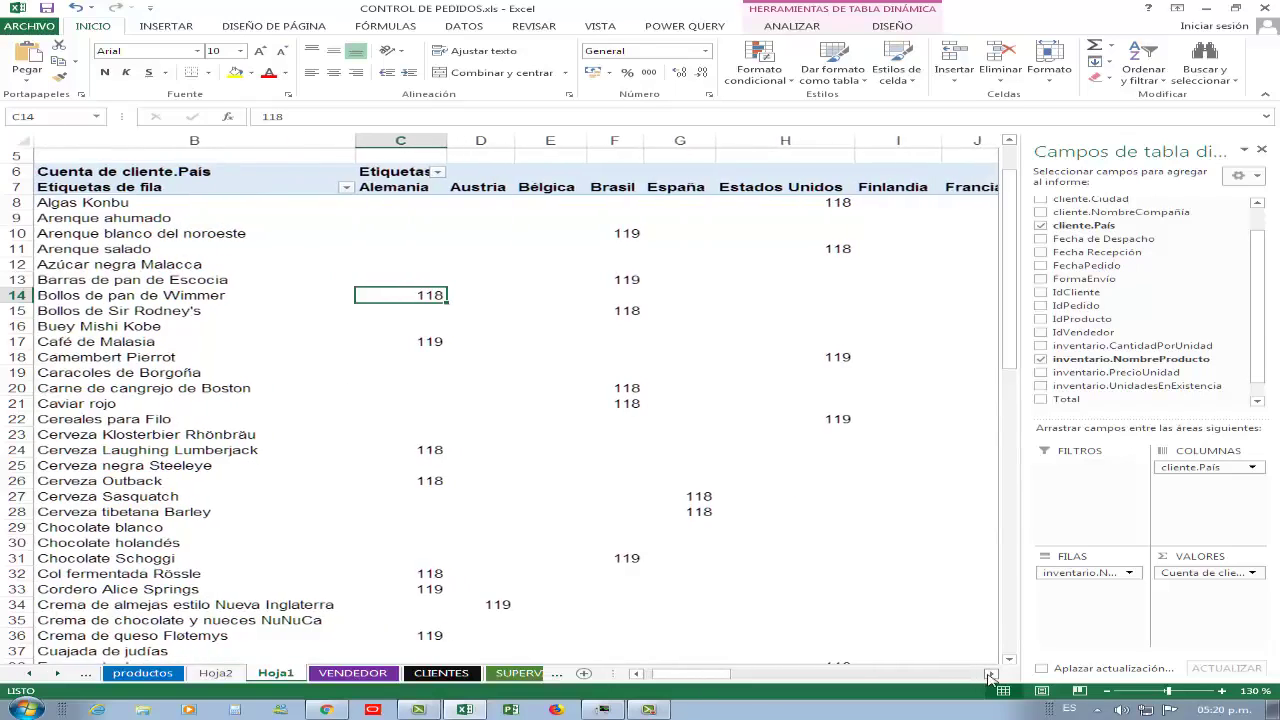
scroll(818, 455, down, 1)
scroll(818, 455, up, 1)
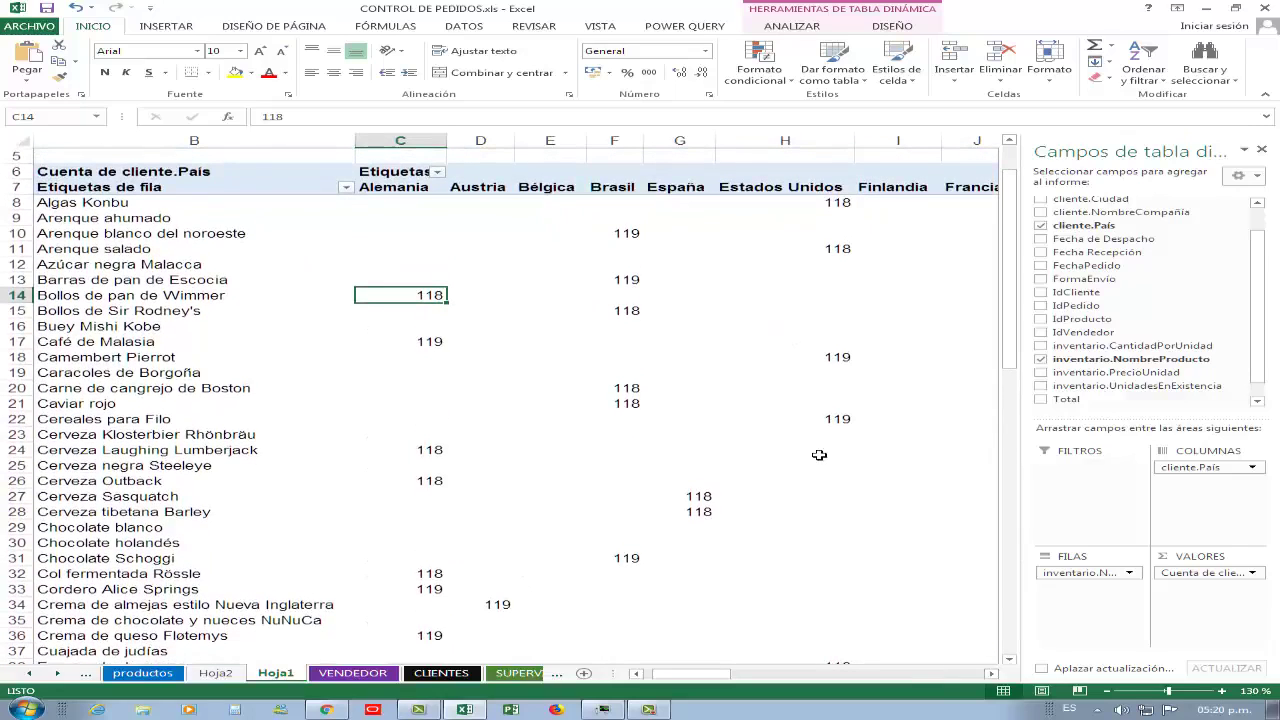